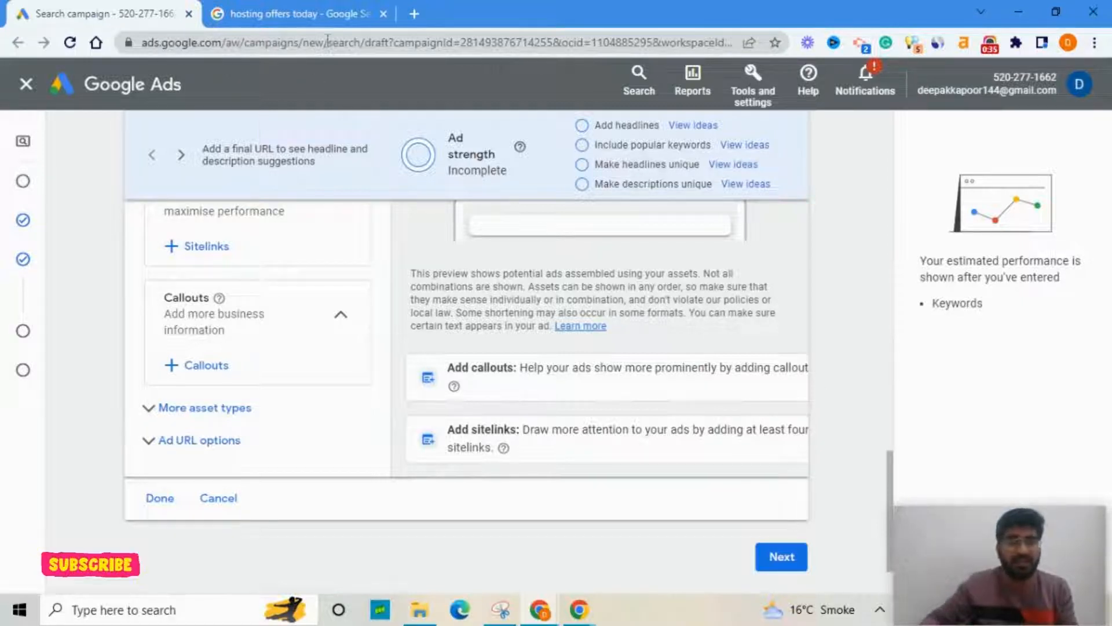
- Switch to the "hosting offers today" search results and look through the sponsored hosting ads
click(319, 25)
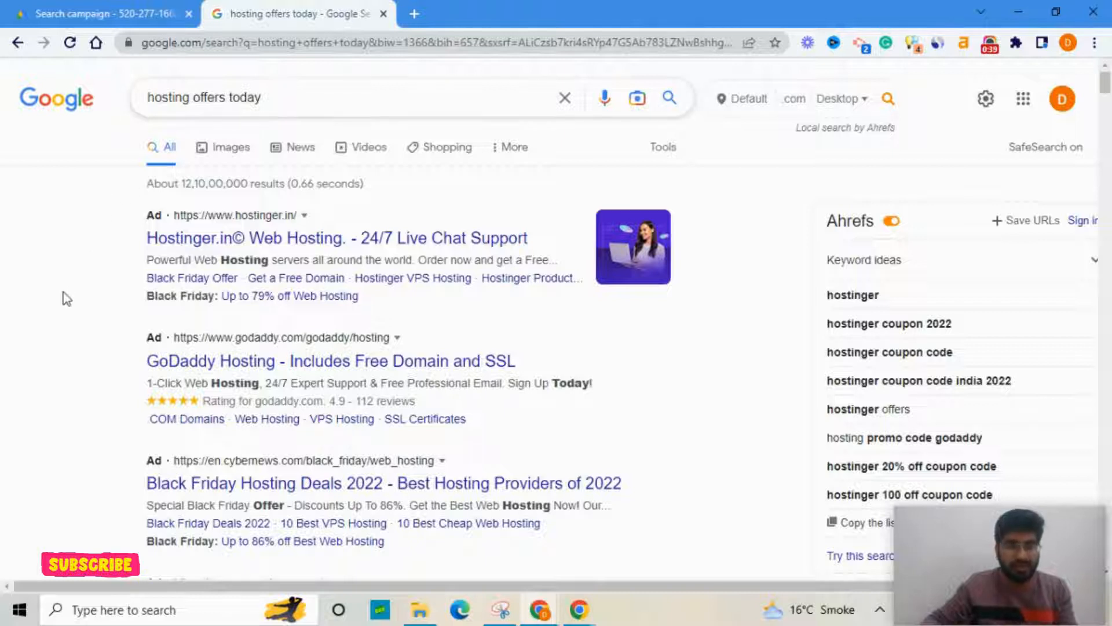
scroll(81, 298, down, 1)
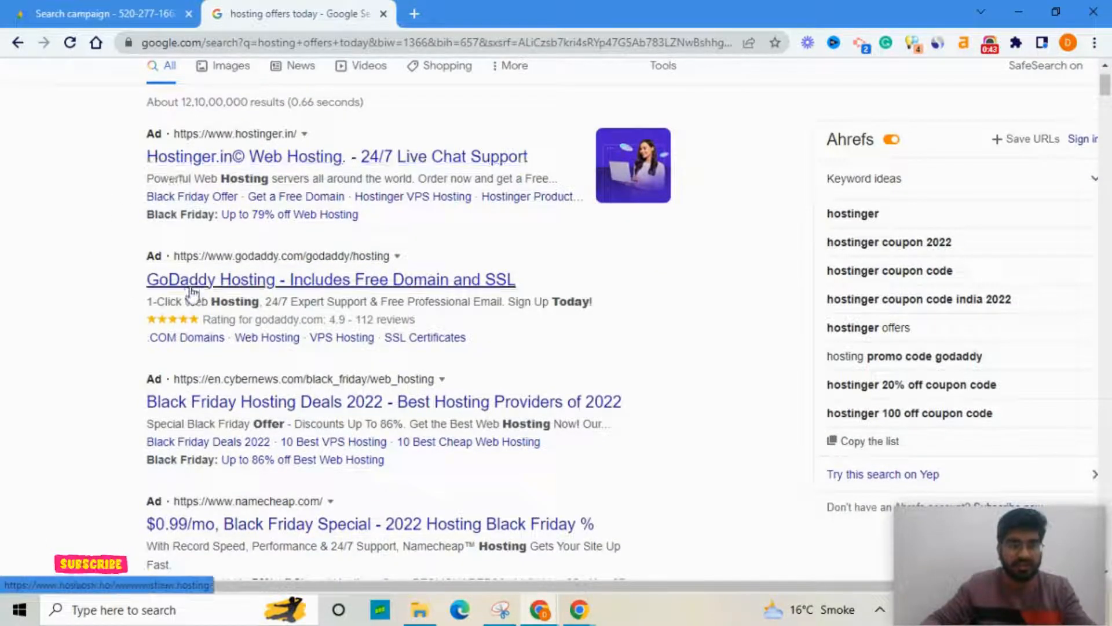
scroll(226, 266, up, 1)
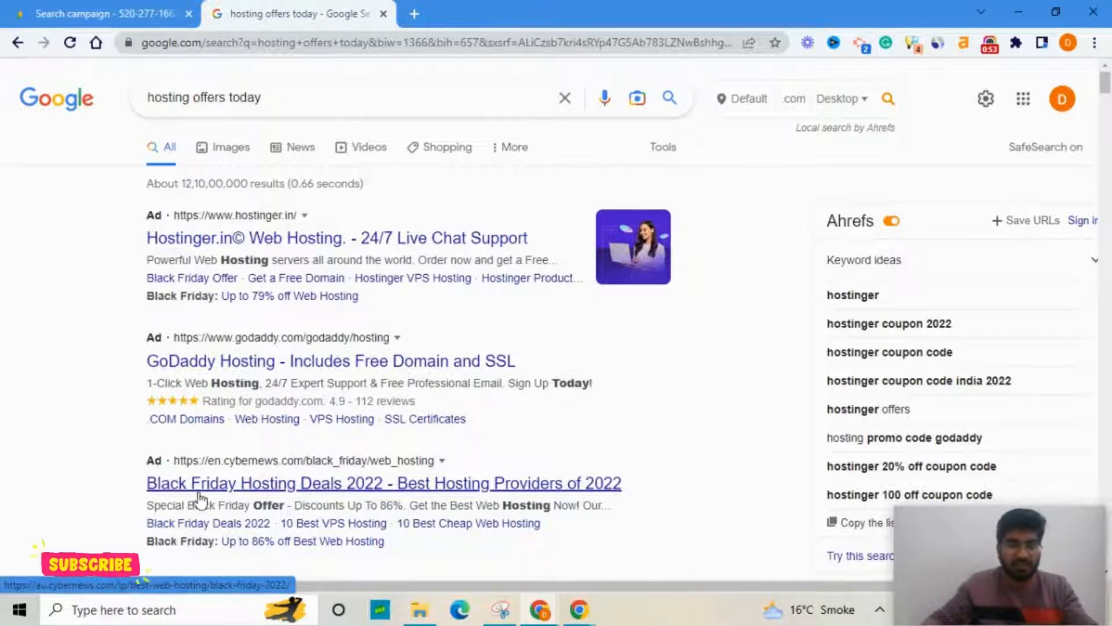
scroll(200, 500, down, 1)
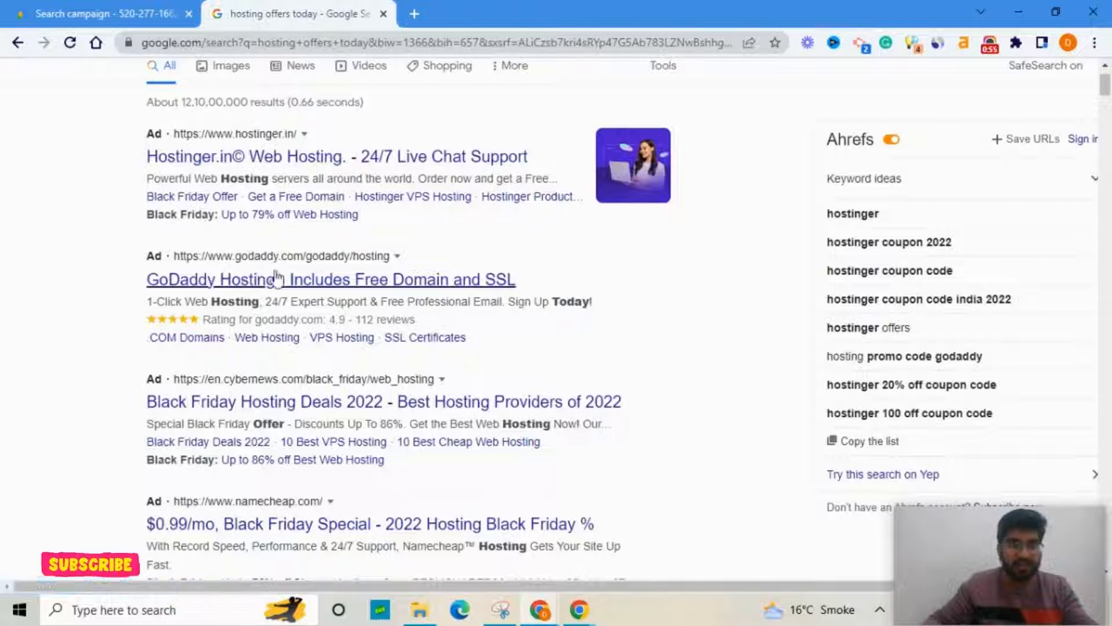
scroll(270, 279, down, 2)
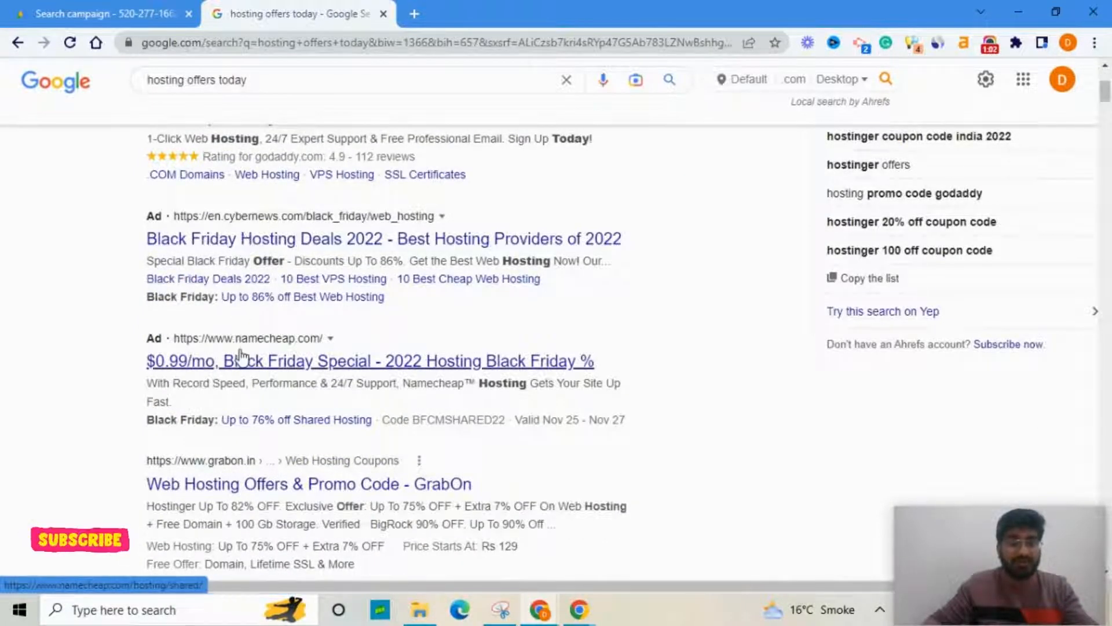
scroll(241, 354, down, 1)
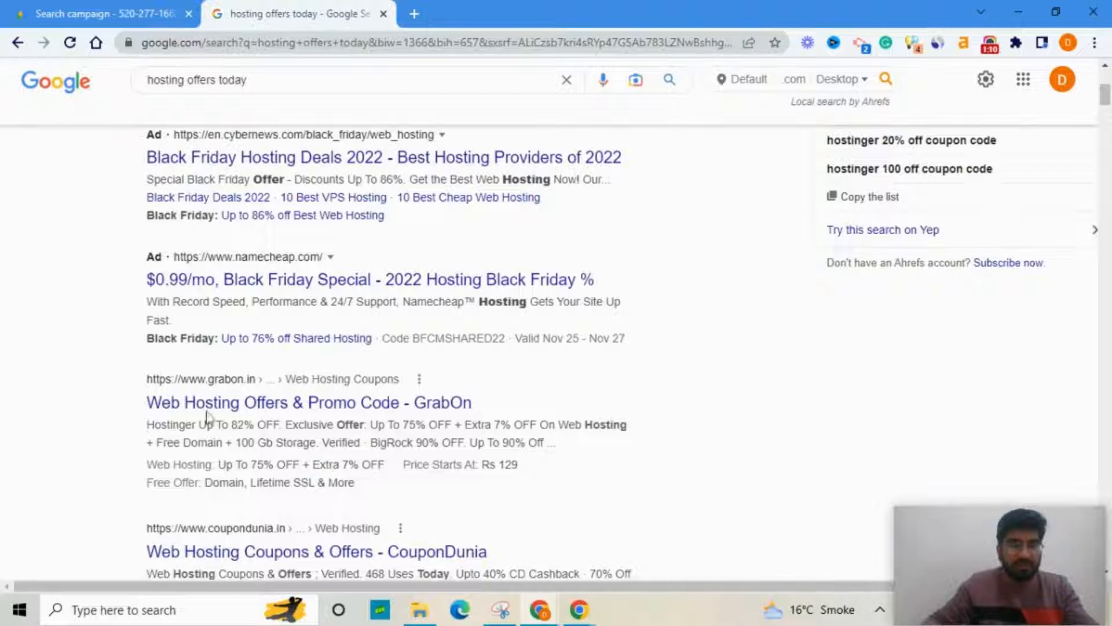
- Examine the Namecheap ad's headline, description and Black Friday promotion line, including its offer, promo code and validity dates
drag(129, 288, 584, 288)
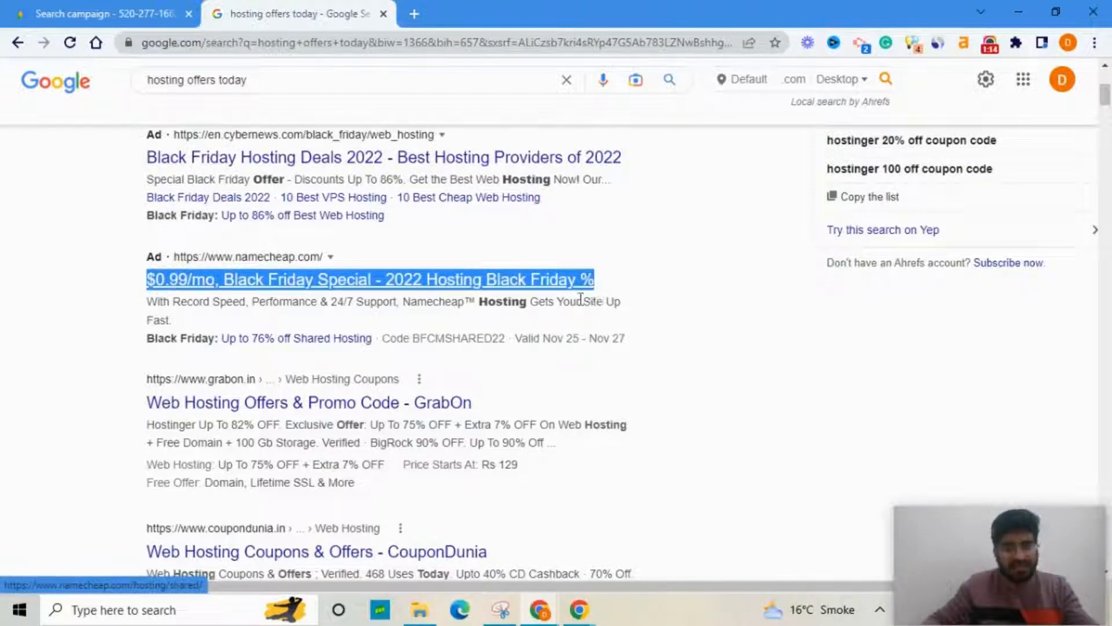
triple_click(230, 302)
click(118, 362)
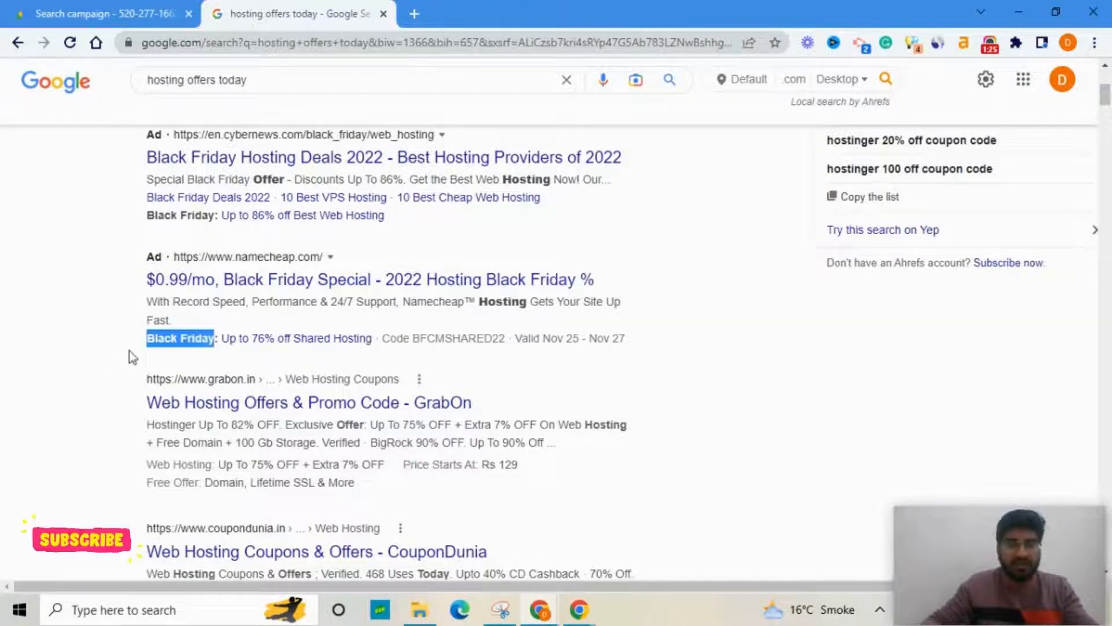
click(129, 351)
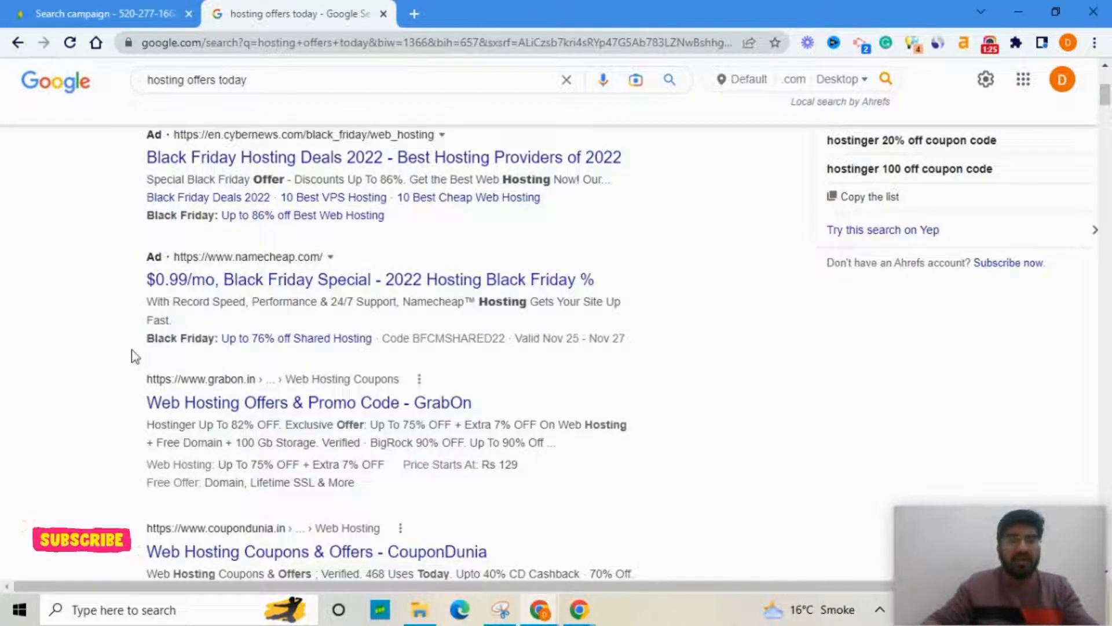
drag(144, 339, 210, 347)
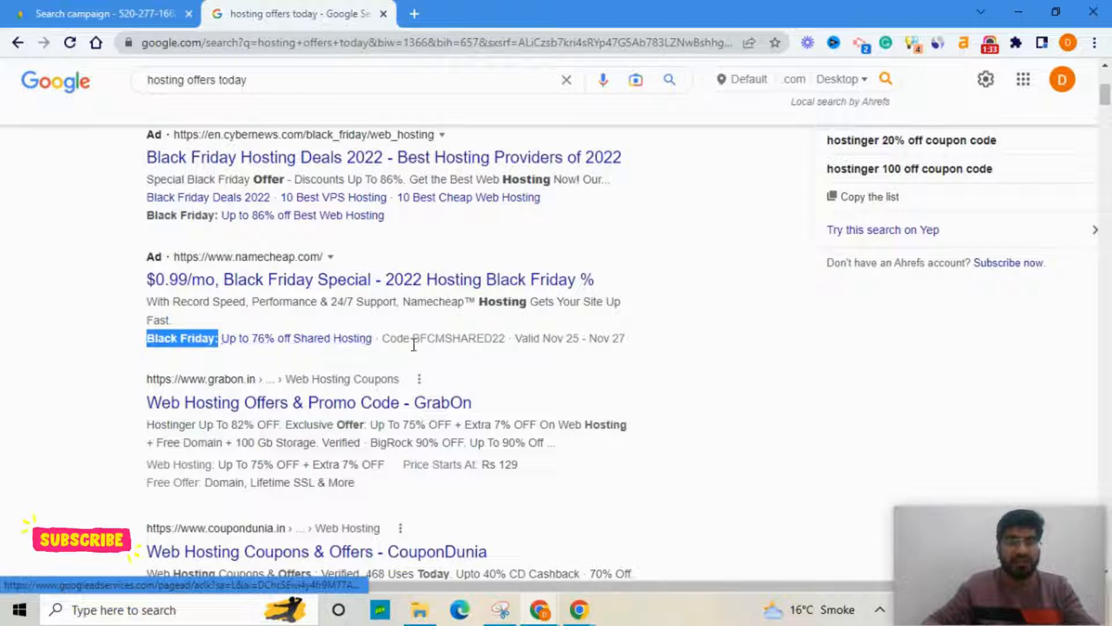
drag(514, 338, 606, 344)
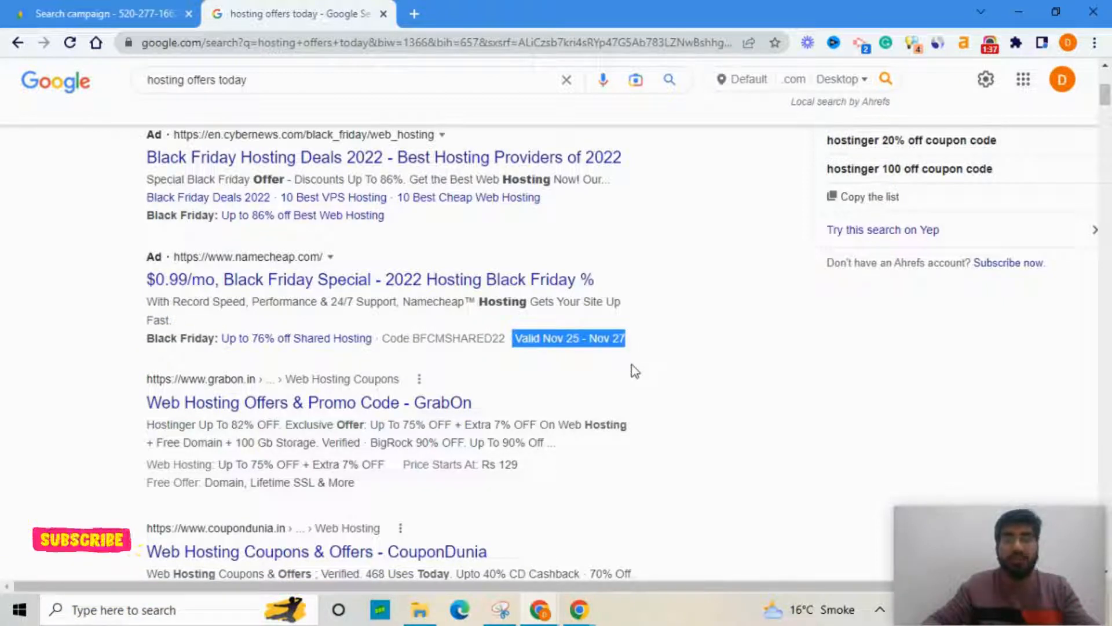
click(635, 371)
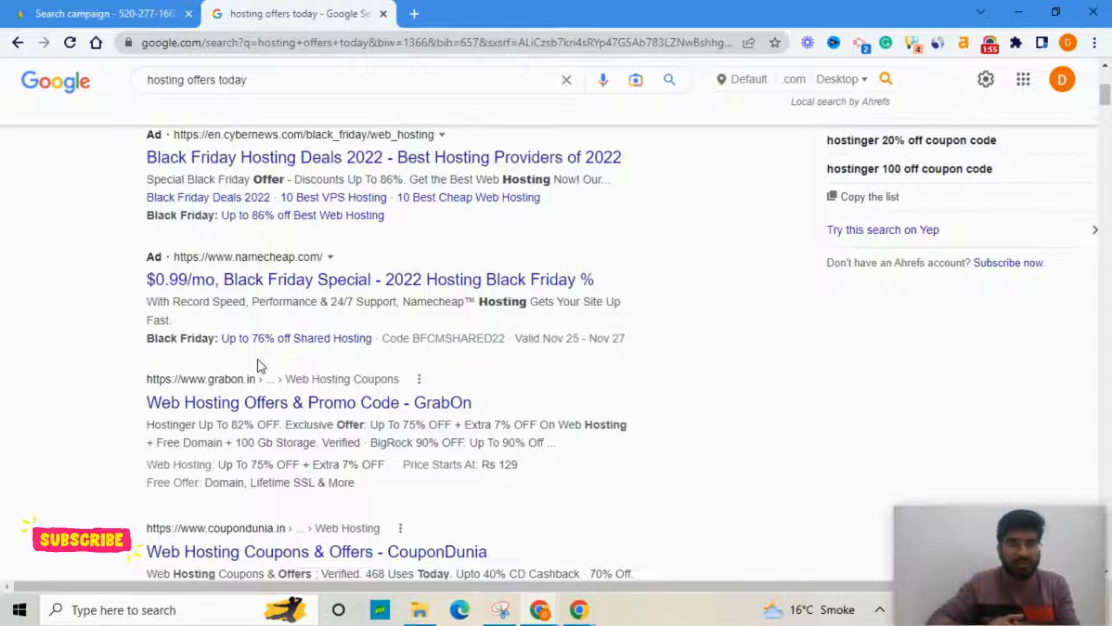
double_click(426, 342)
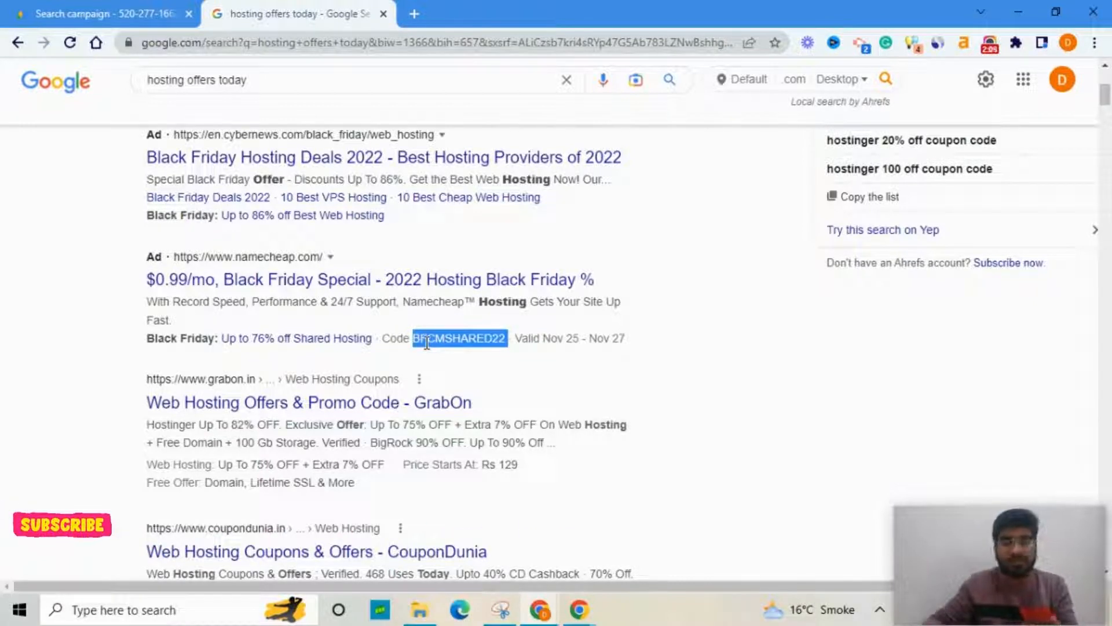
triple_click(430, 342)
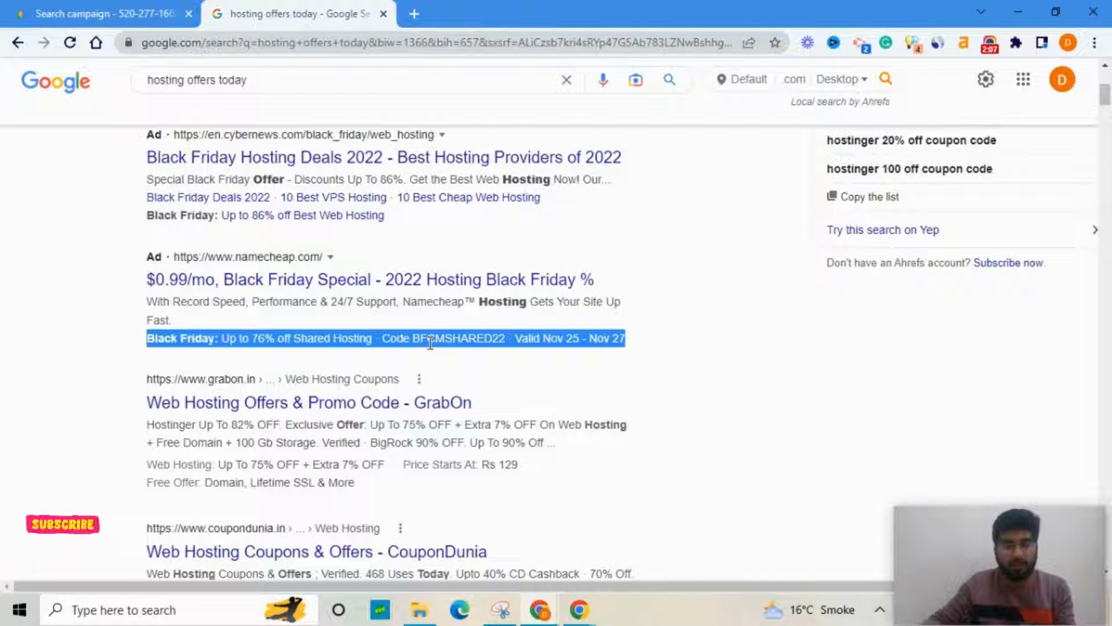
click(430, 342)
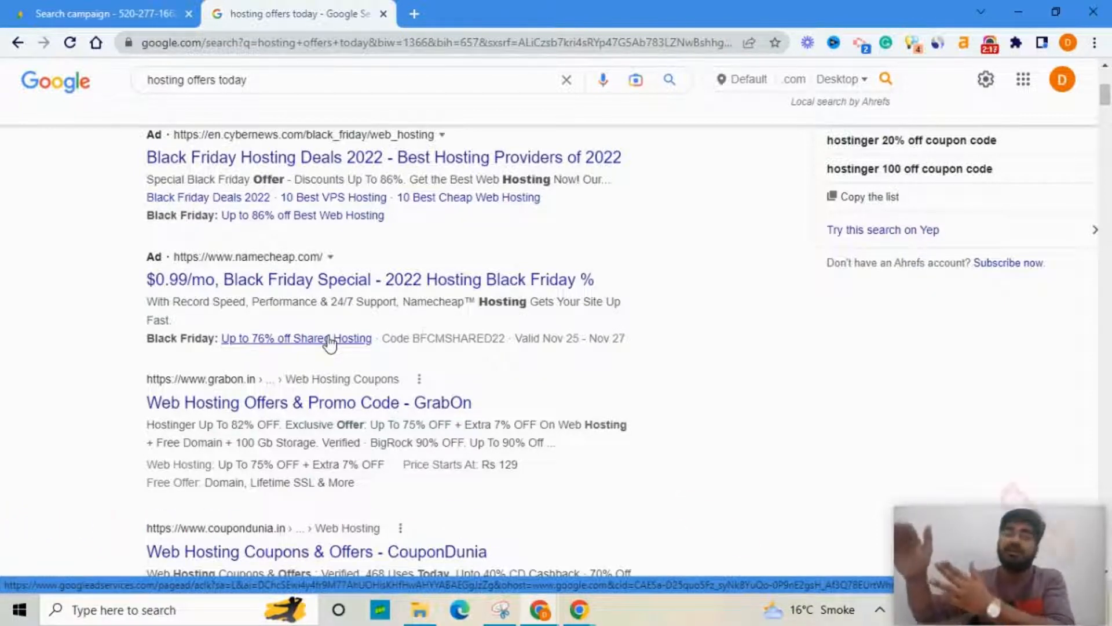
double_click(469, 340)
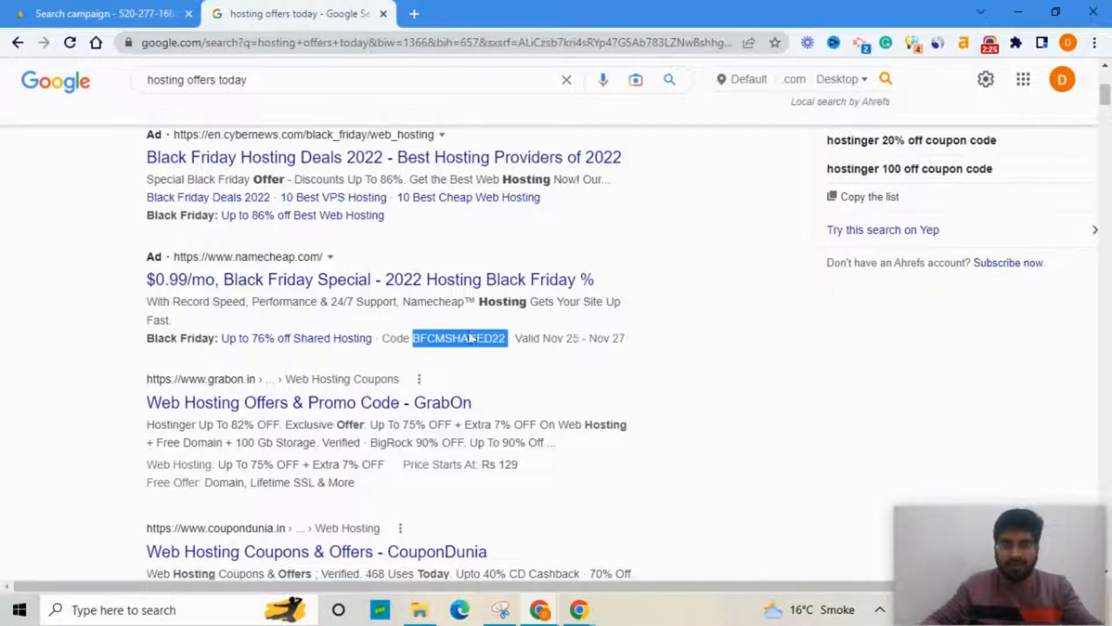
triple_click(558, 340)
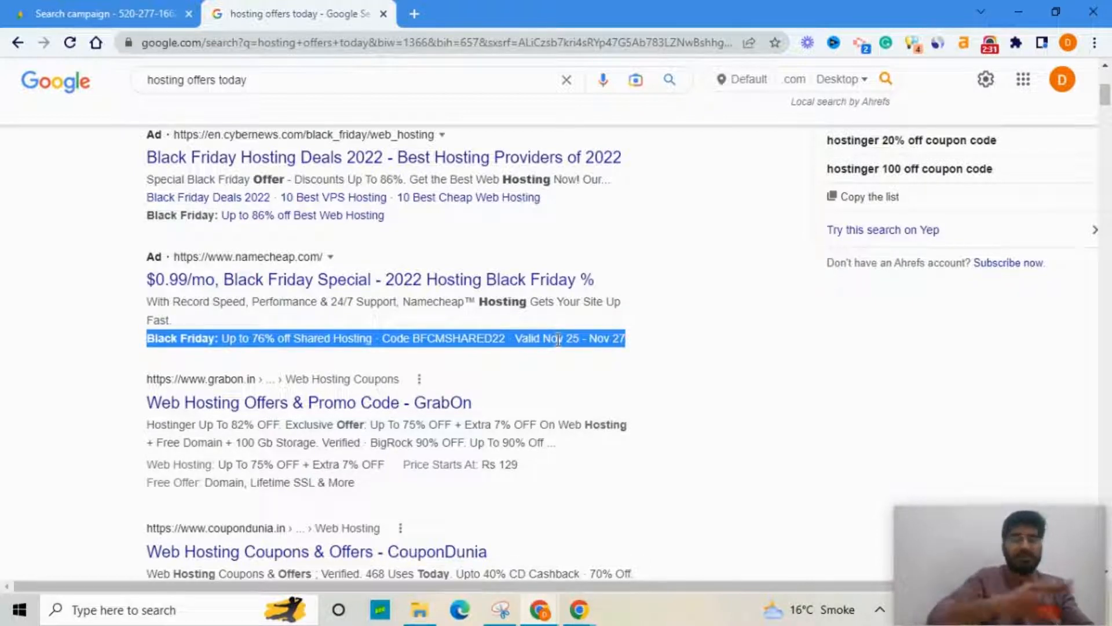
- Return to the Google Ads campaign draft, expand the additional asset types and start adding a promotion
click(117, 17)
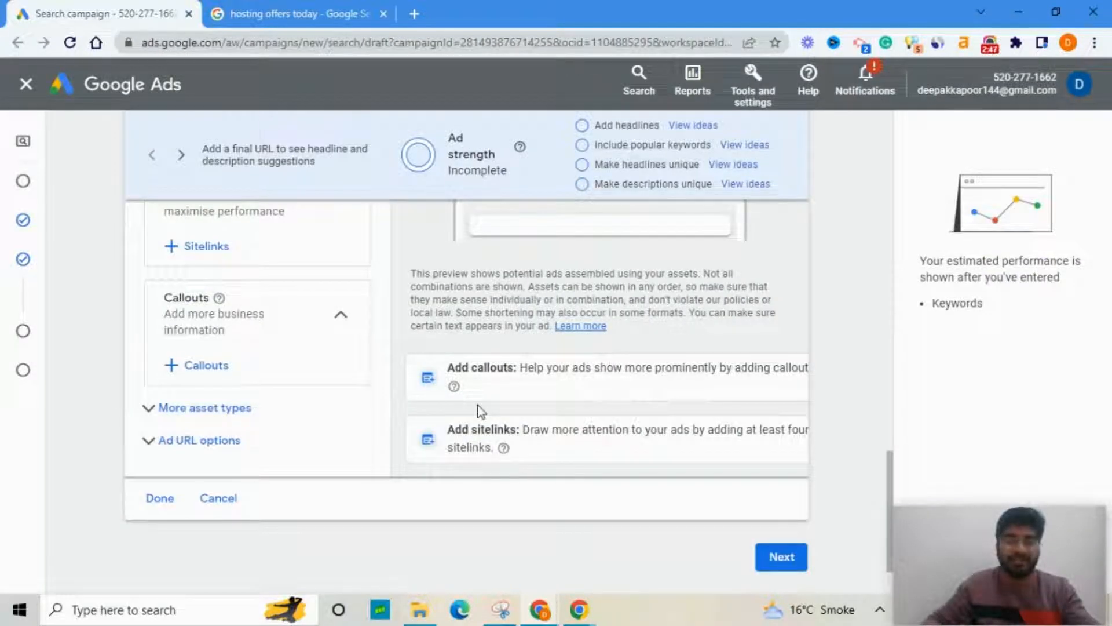
click(239, 412)
scroll(307, 377, down, 3)
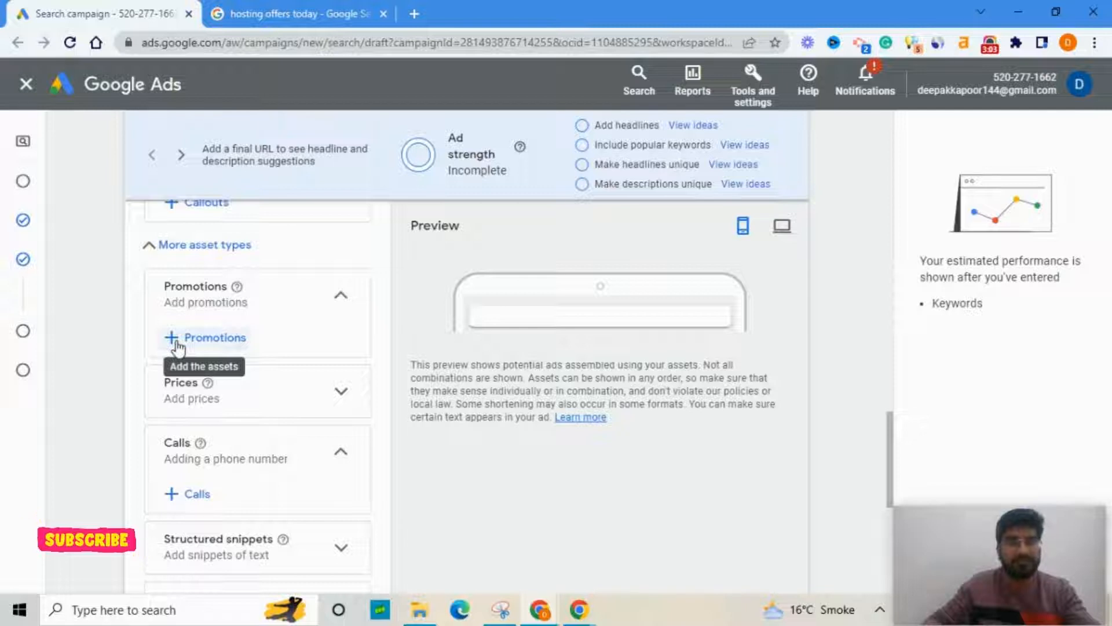
click(176, 340)
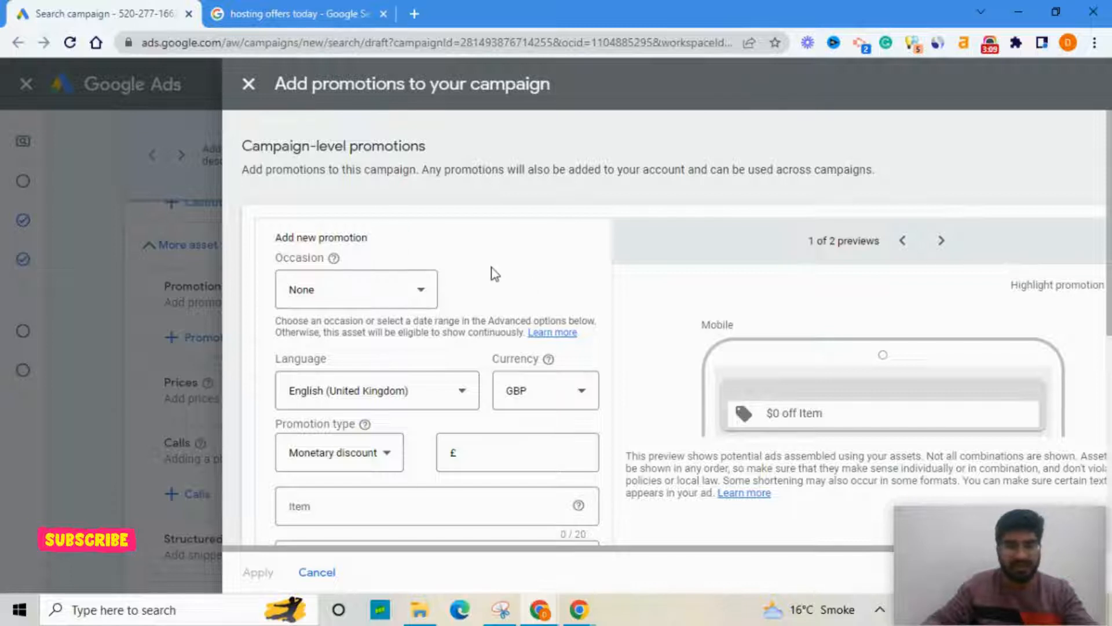
- Browse the available promotion occasions and set the new promotion's occasion to Christmas
scroll(491, 266, down, 1)
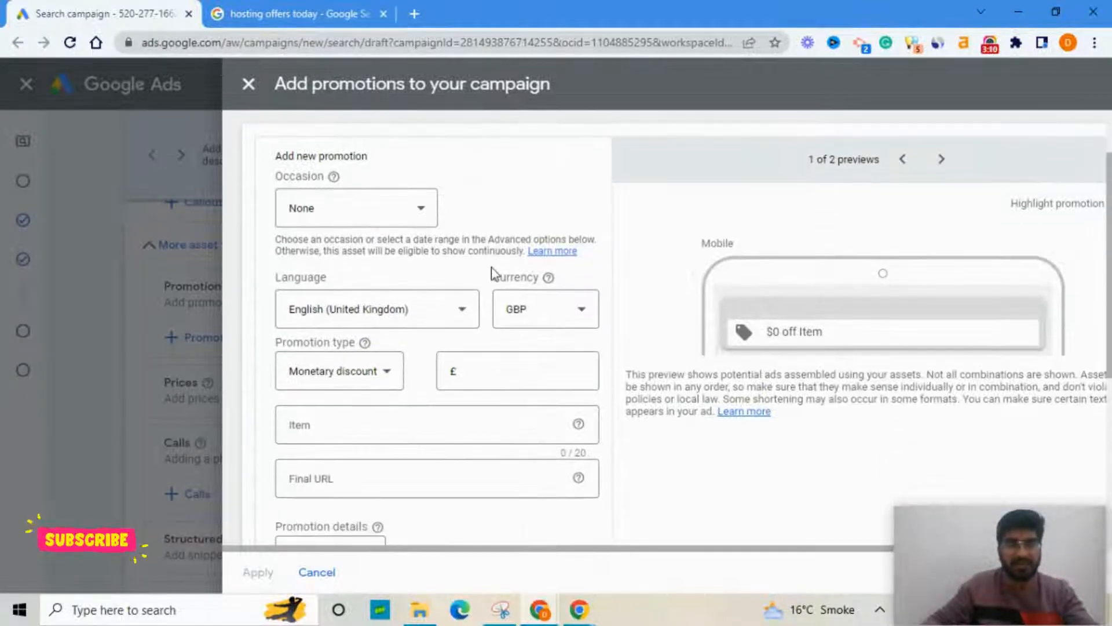
double_click(308, 175)
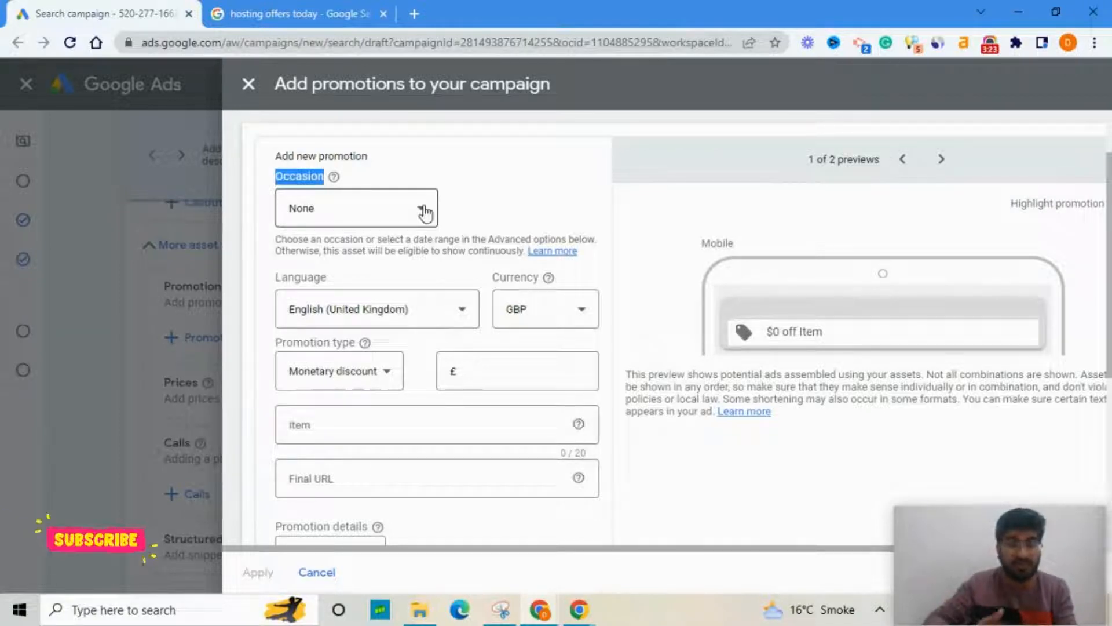
click(377, 208)
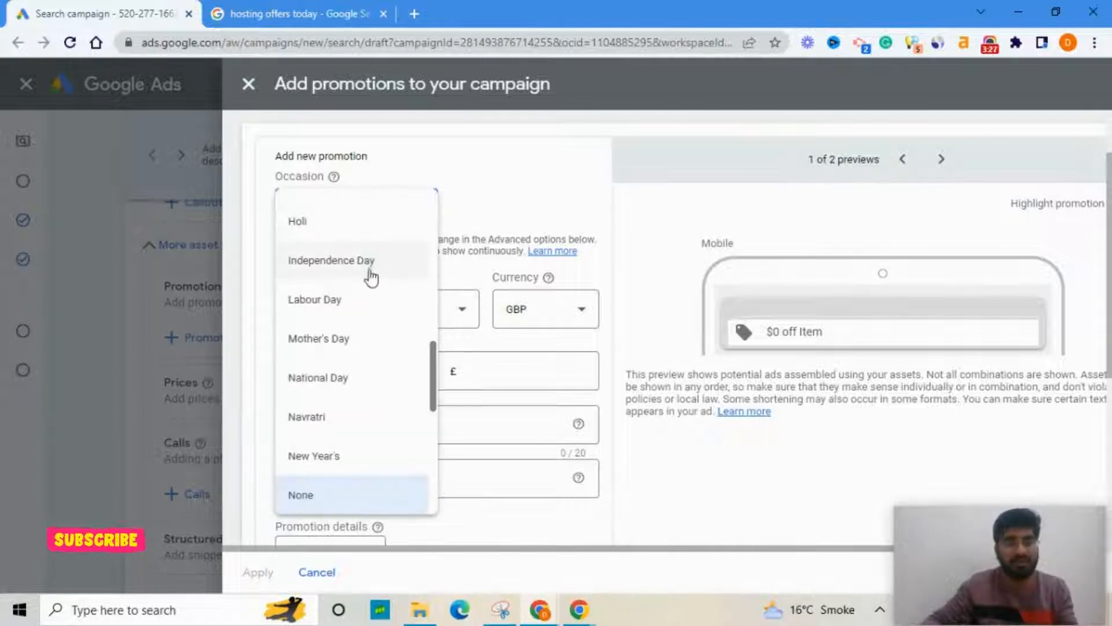
scroll(370, 286, down, 4)
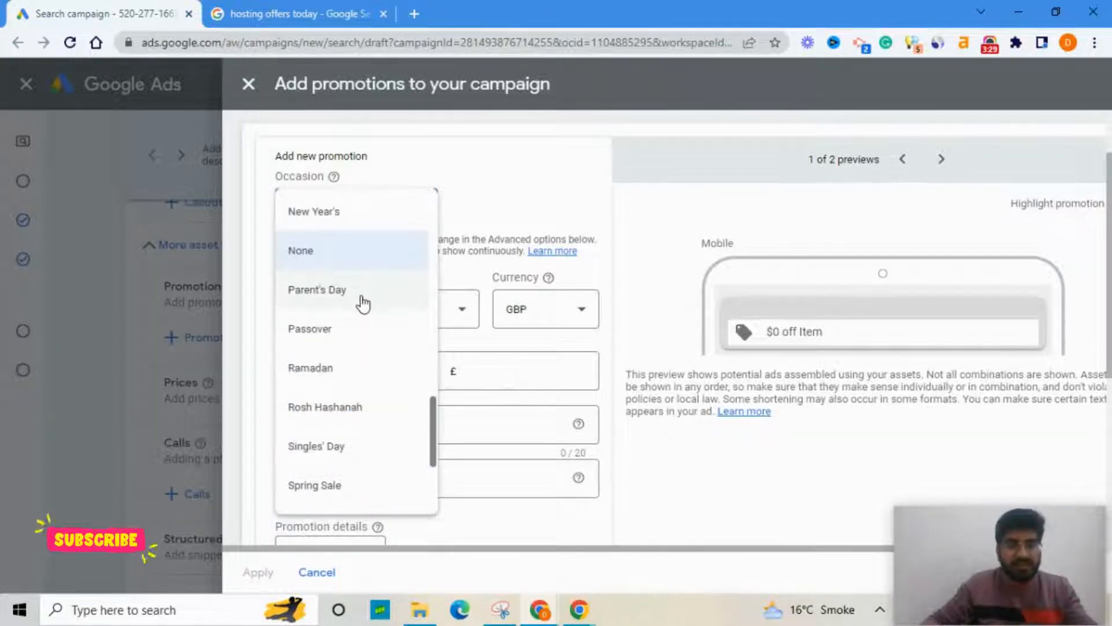
scroll(361, 330, down, 5)
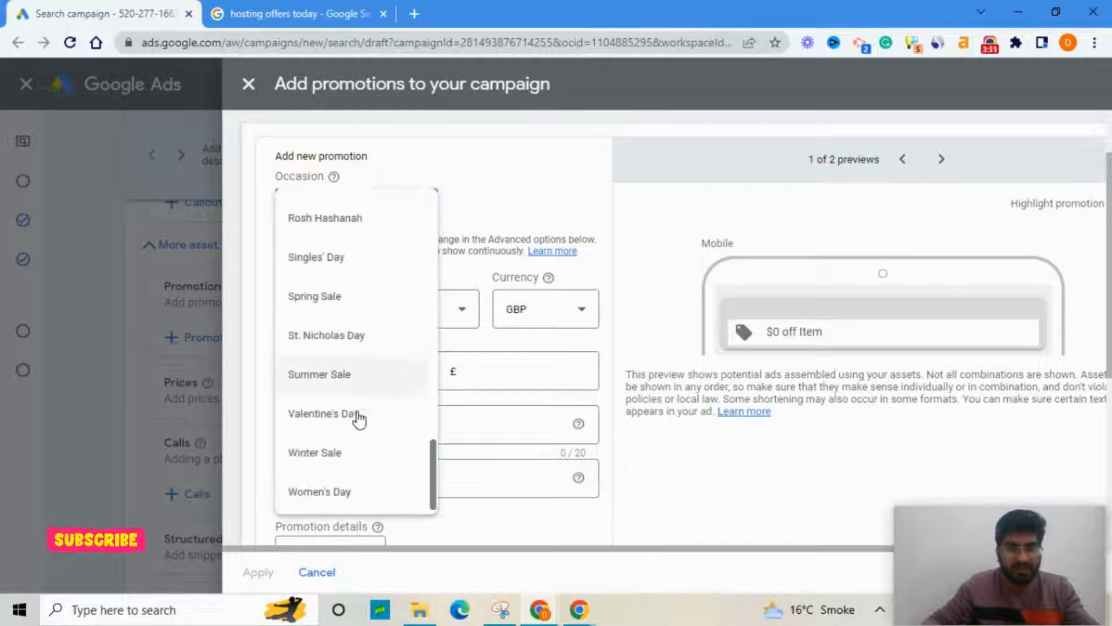
scroll(360, 434, up, 12)
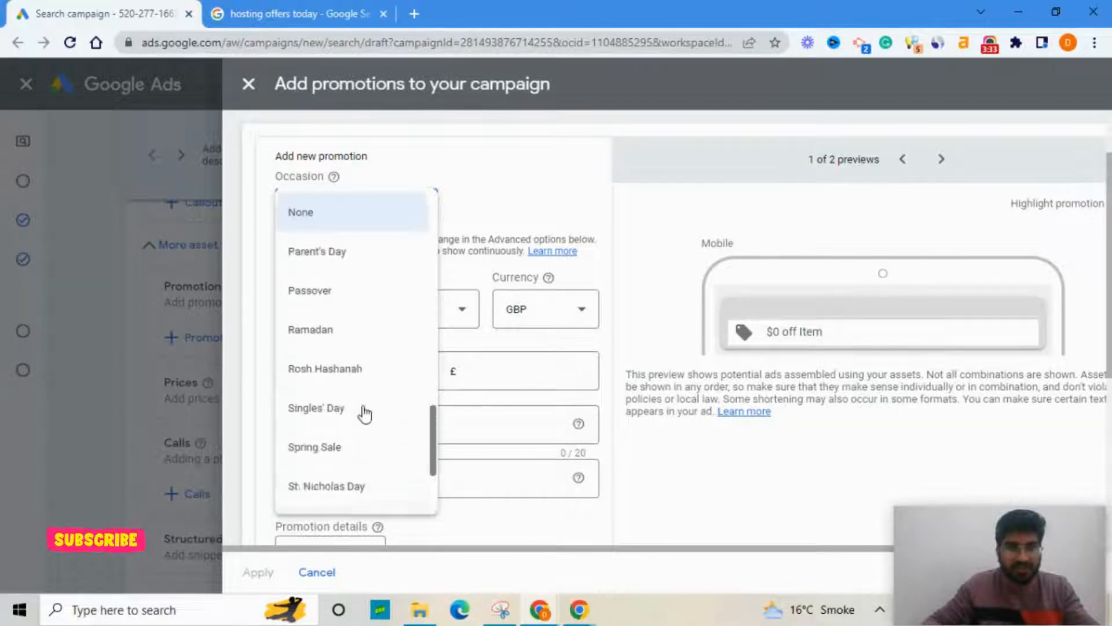
scroll(367, 330, up, 6)
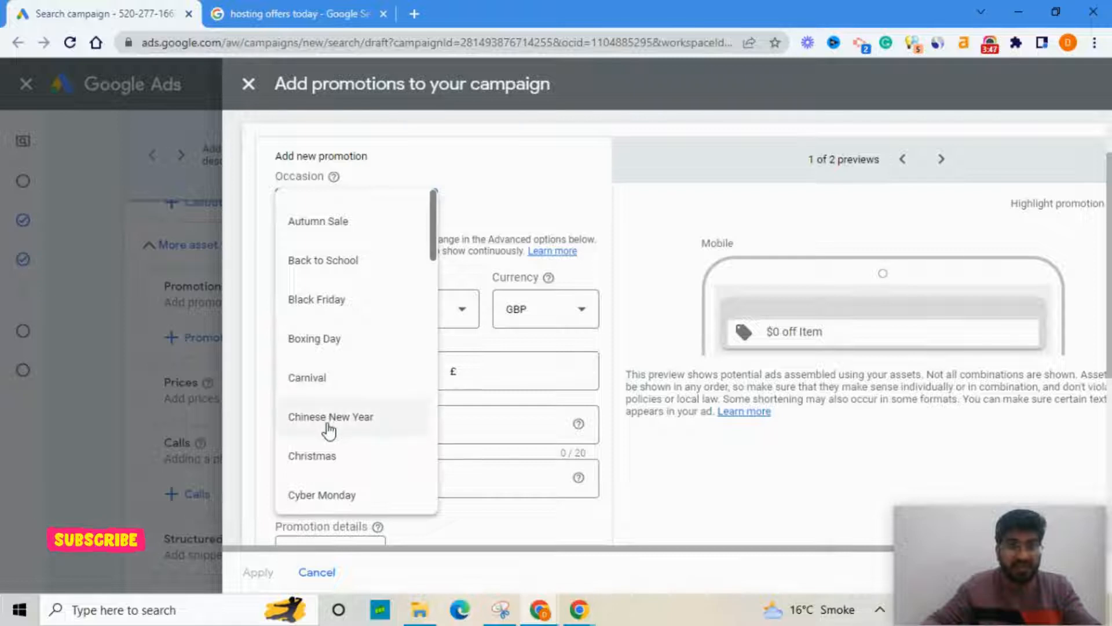
click(331, 467)
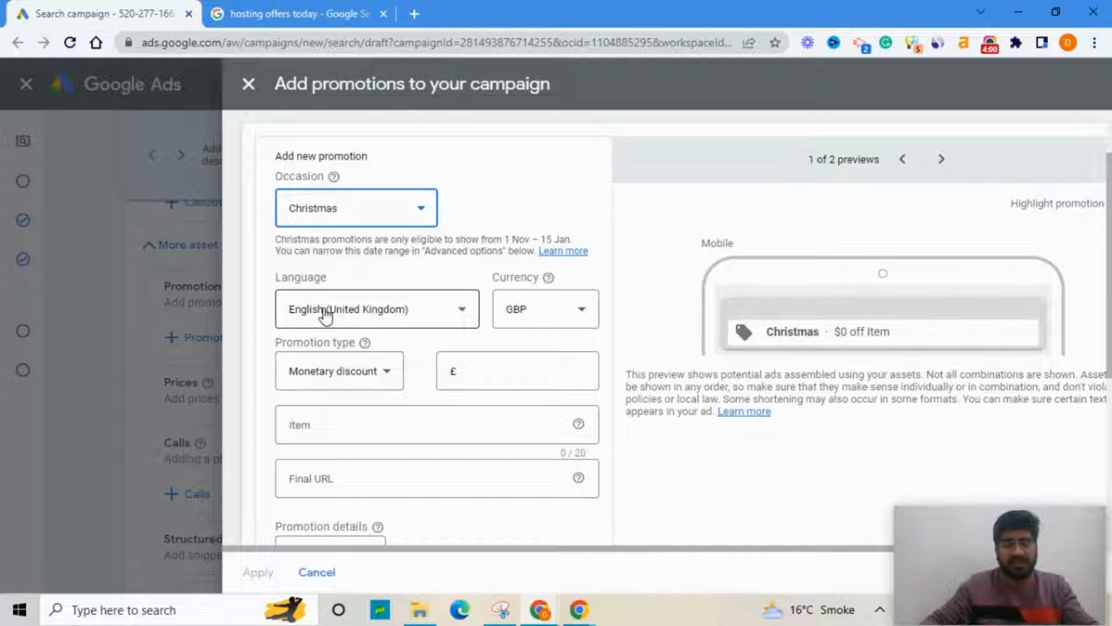
- Set the promotion's currency to INR
click(527, 319)
scroll(539, 352, down, 10)
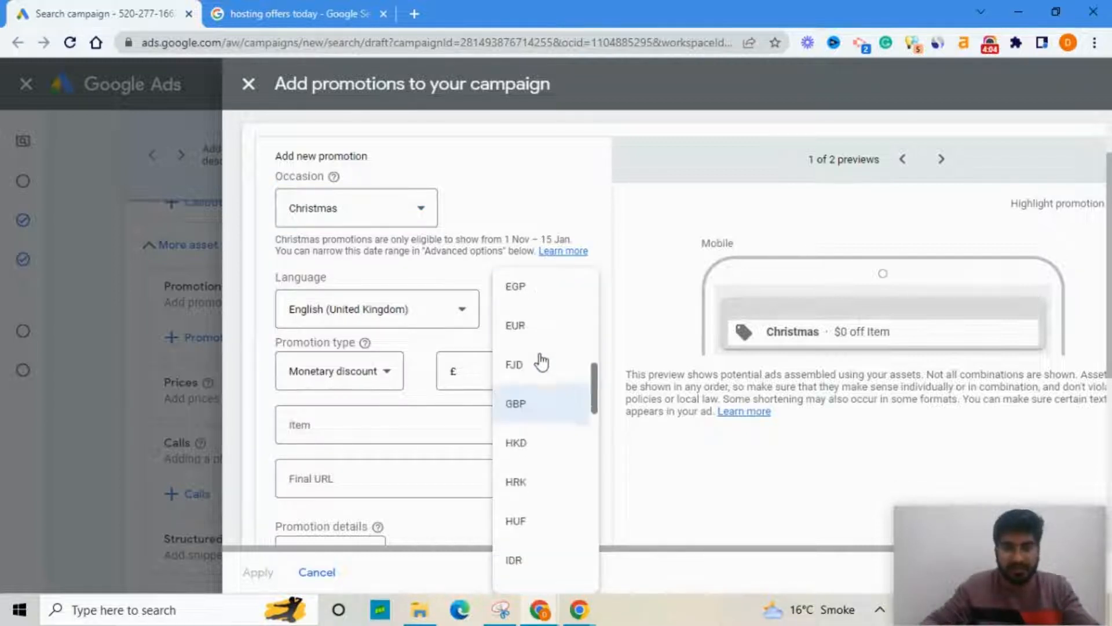
scroll(541, 362, down, 5)
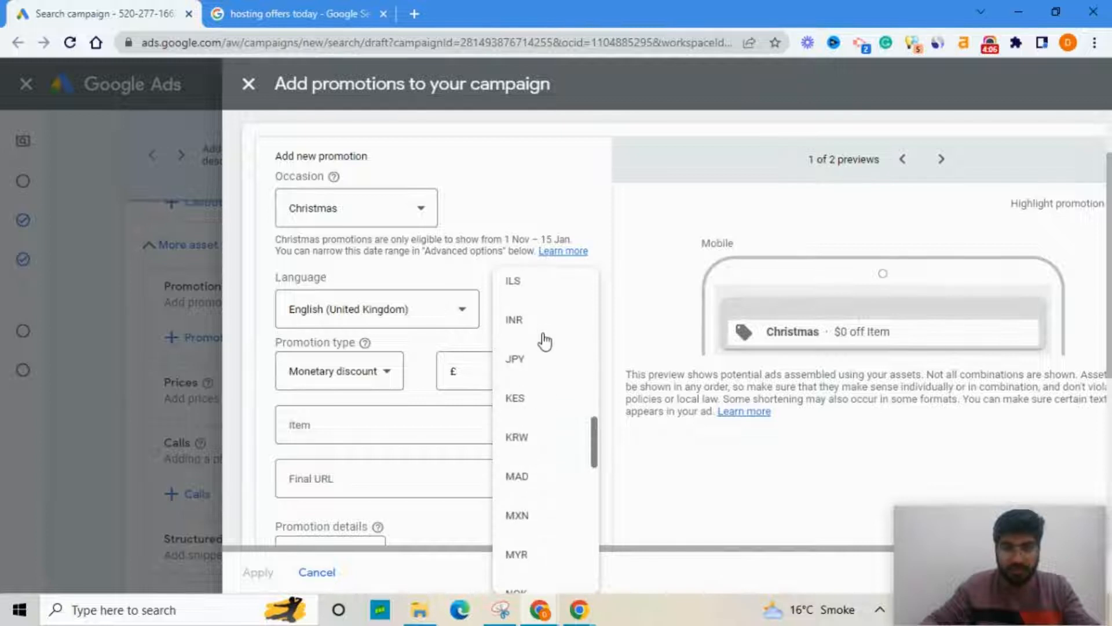
click(542, 334)
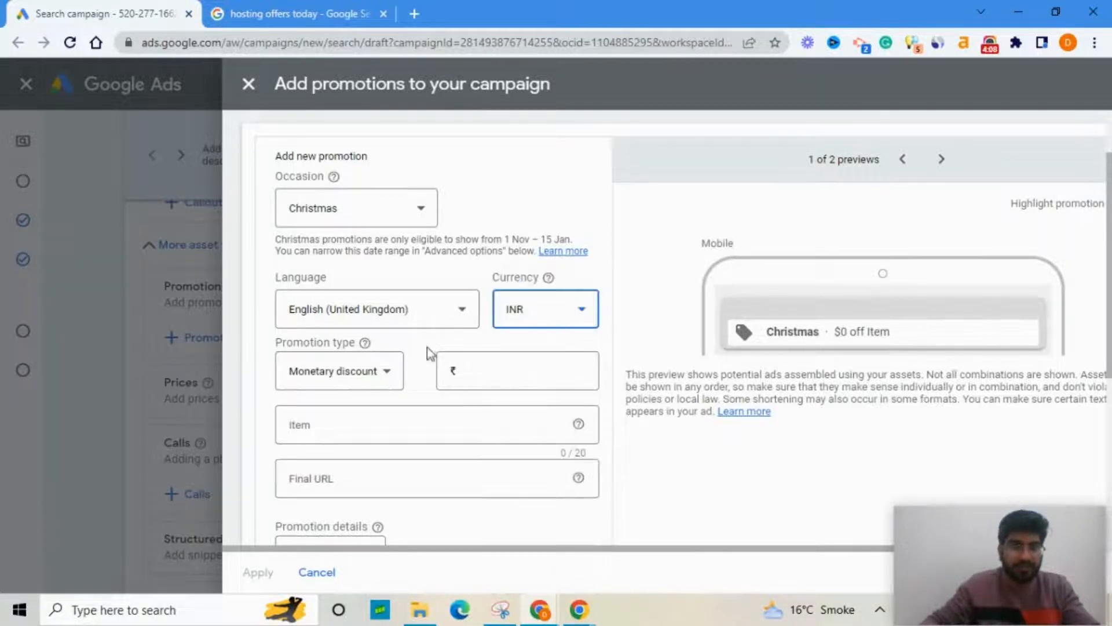
- Set the promotion type to Percent discount with a value of 20%
scroll(372, 286, down, 1)
click(384, 297)
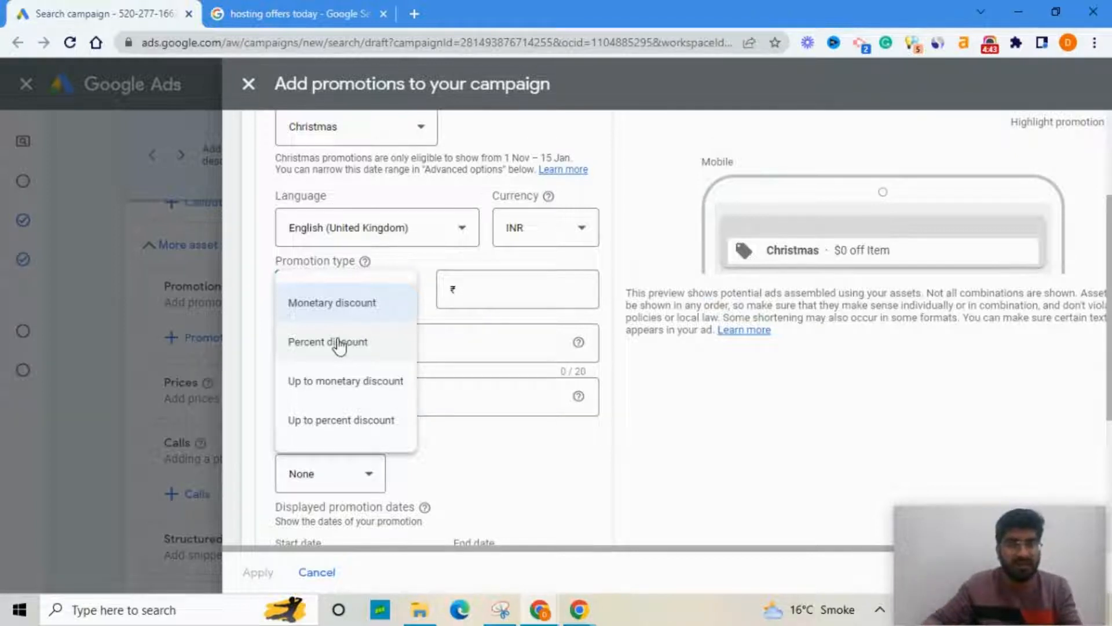
click(340, 346)
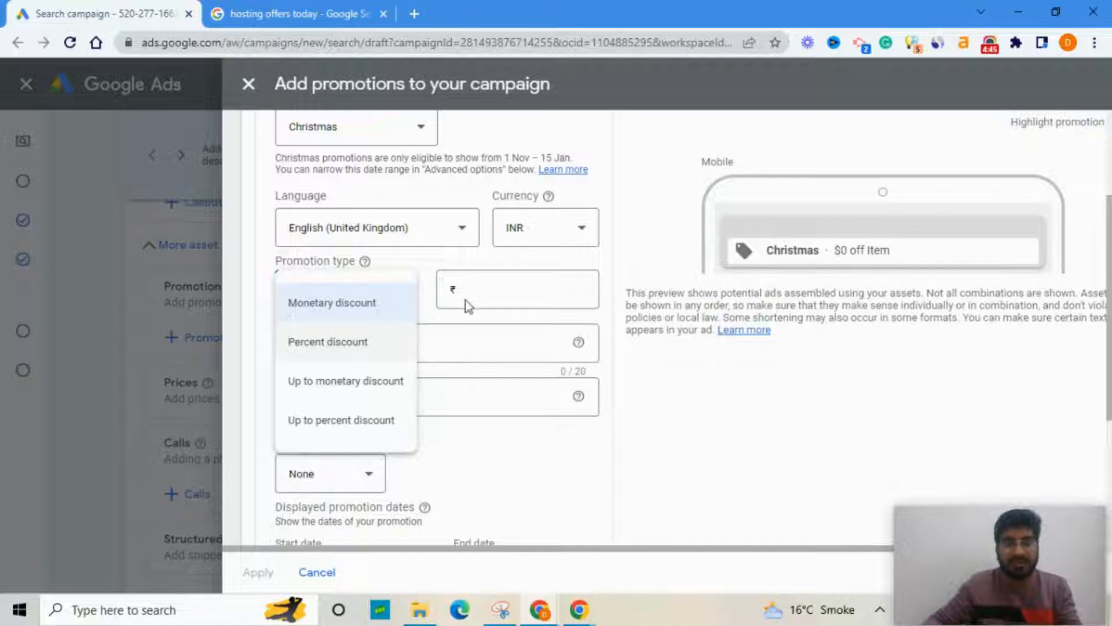
click(484, 292)
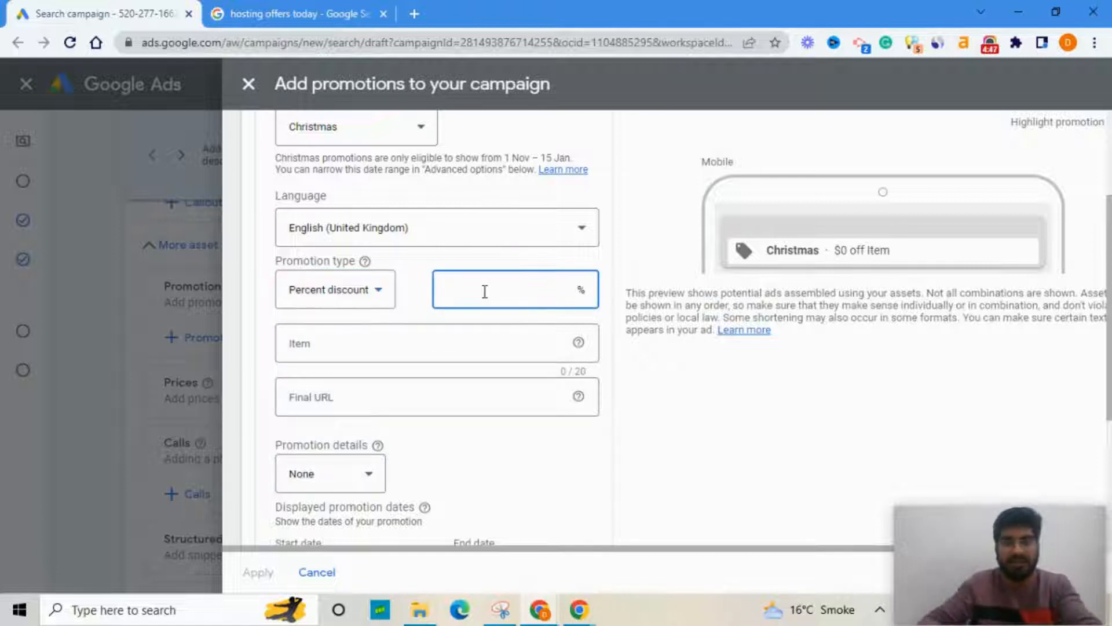
text(20)
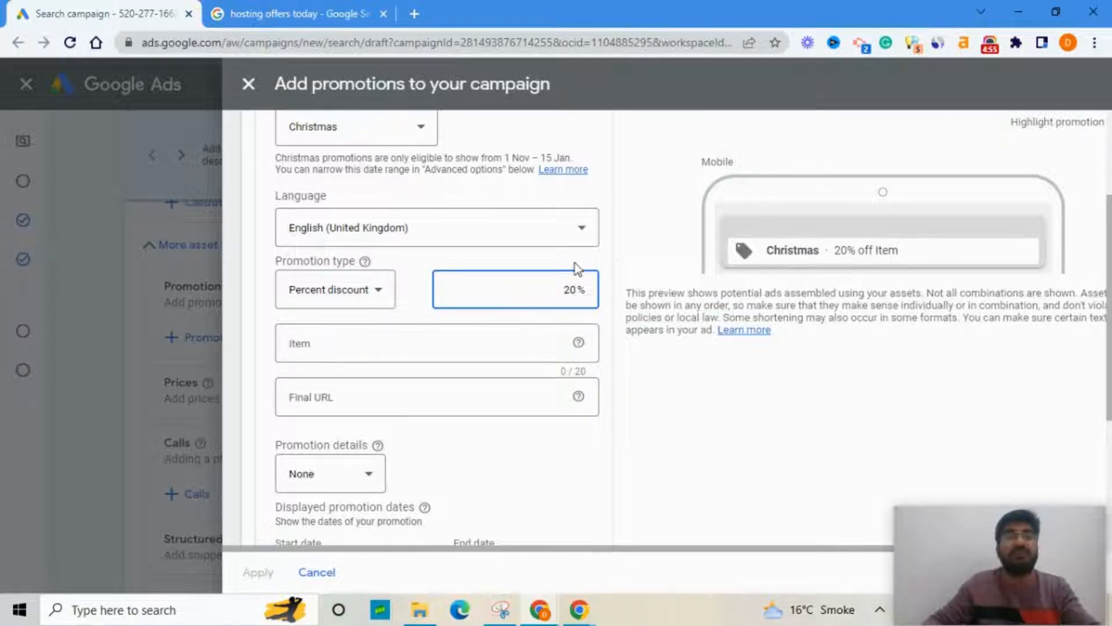
- Change the promotion type to Up to monetary discount with a value of ₹1000
click(369, 293)
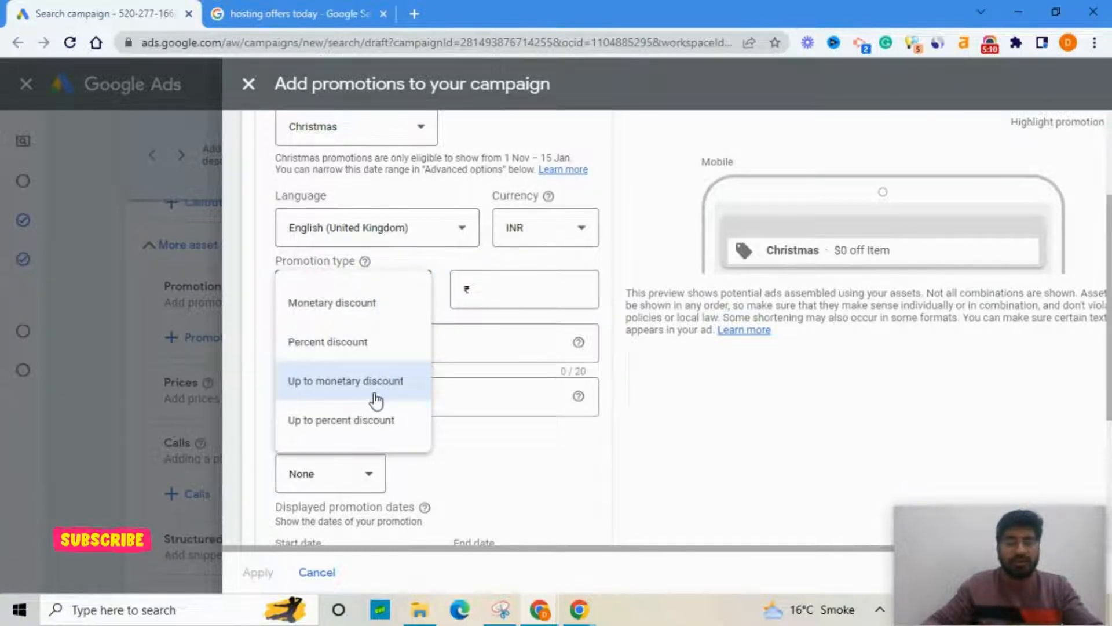
click(512, 299)
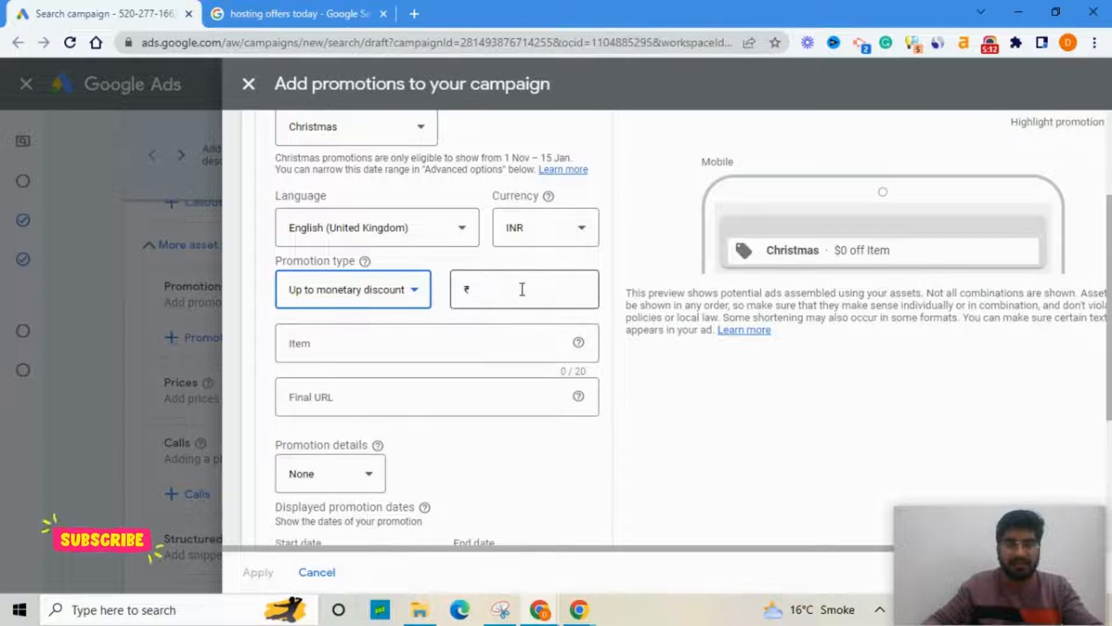
click(522, 288)
text(100)
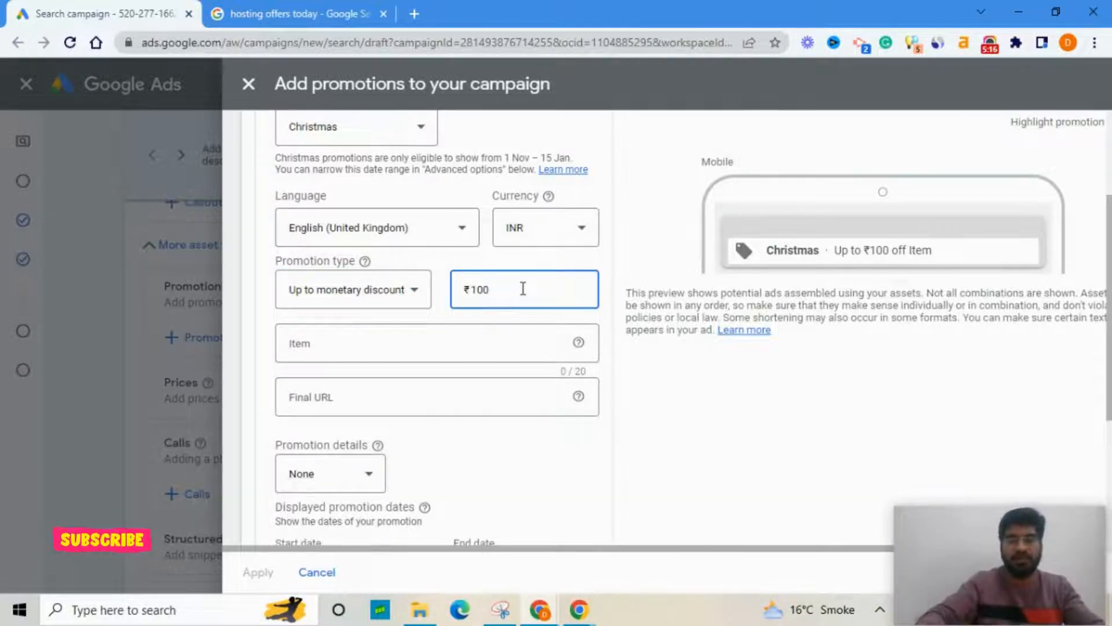
text(0)
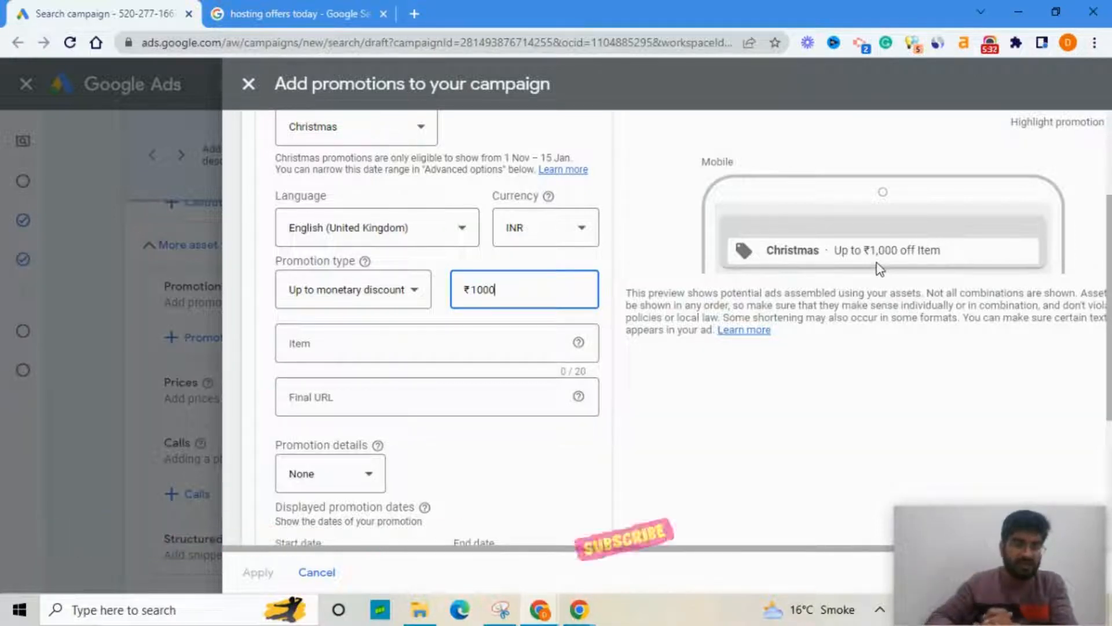
- Switch the promotion type to Up to percent discount and compare it with the Black Friday offer in the Namecheap search ad
click(397, 298)
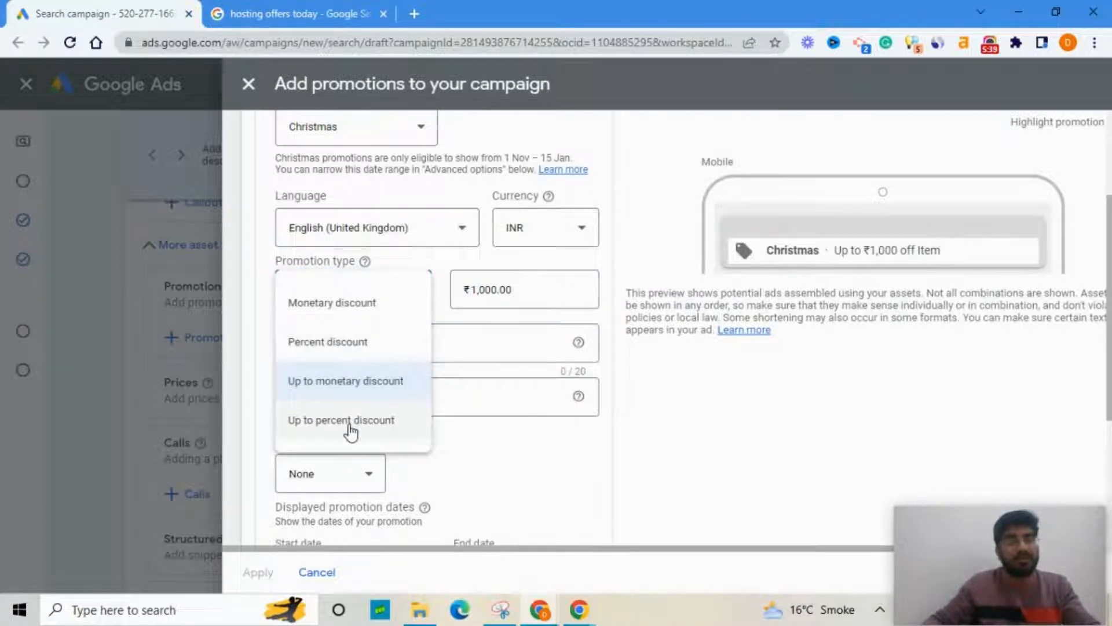
click(351, 421)
click(285, 14)
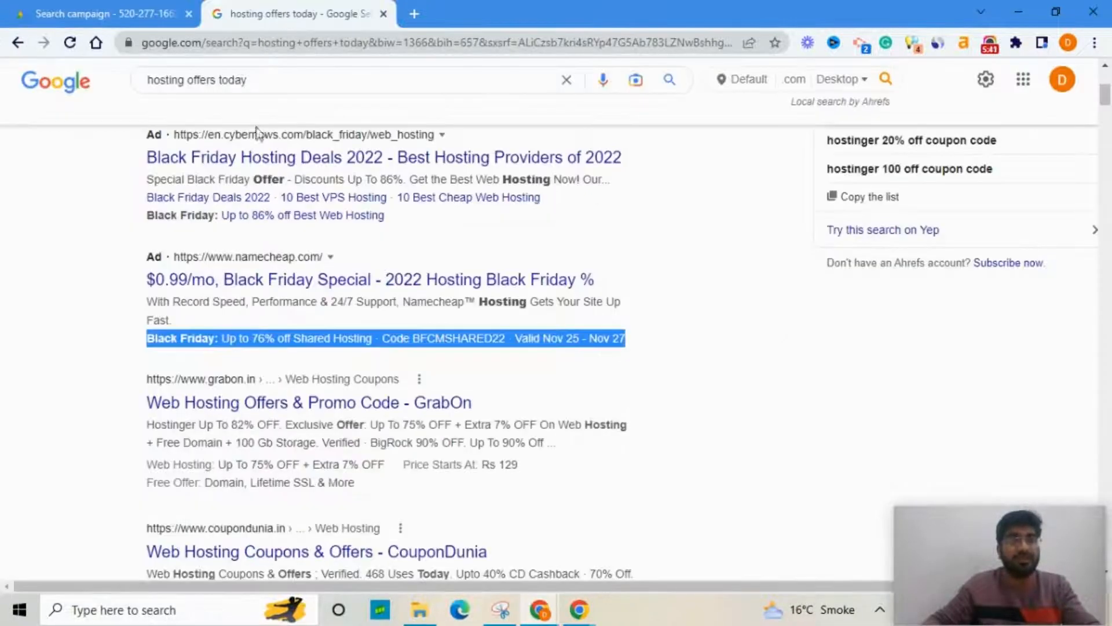
click(115, 350)
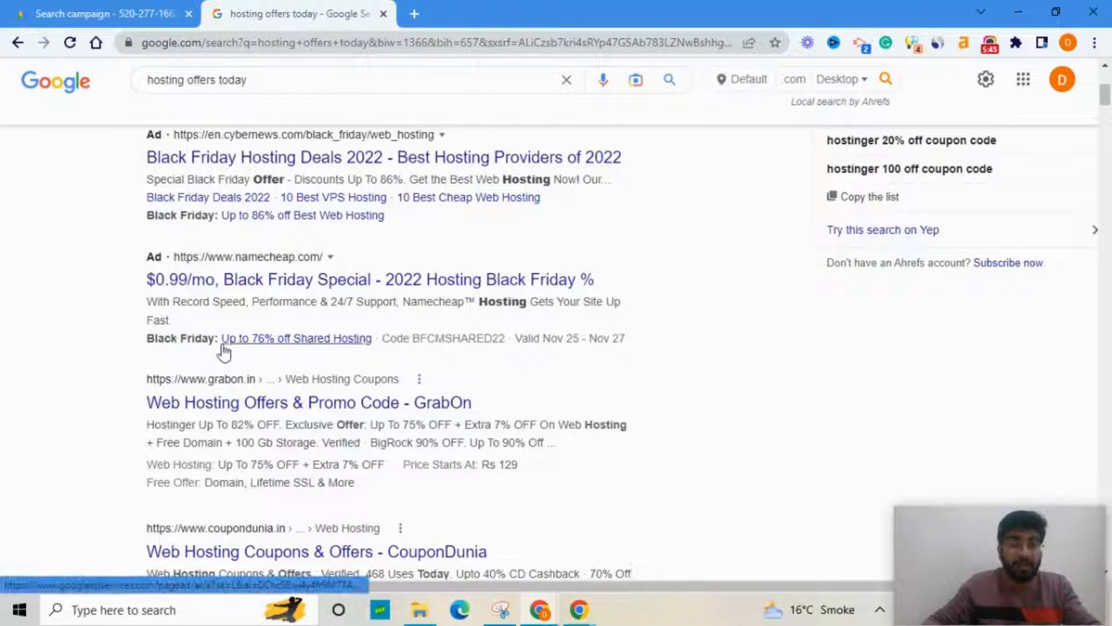
click(110, 14)
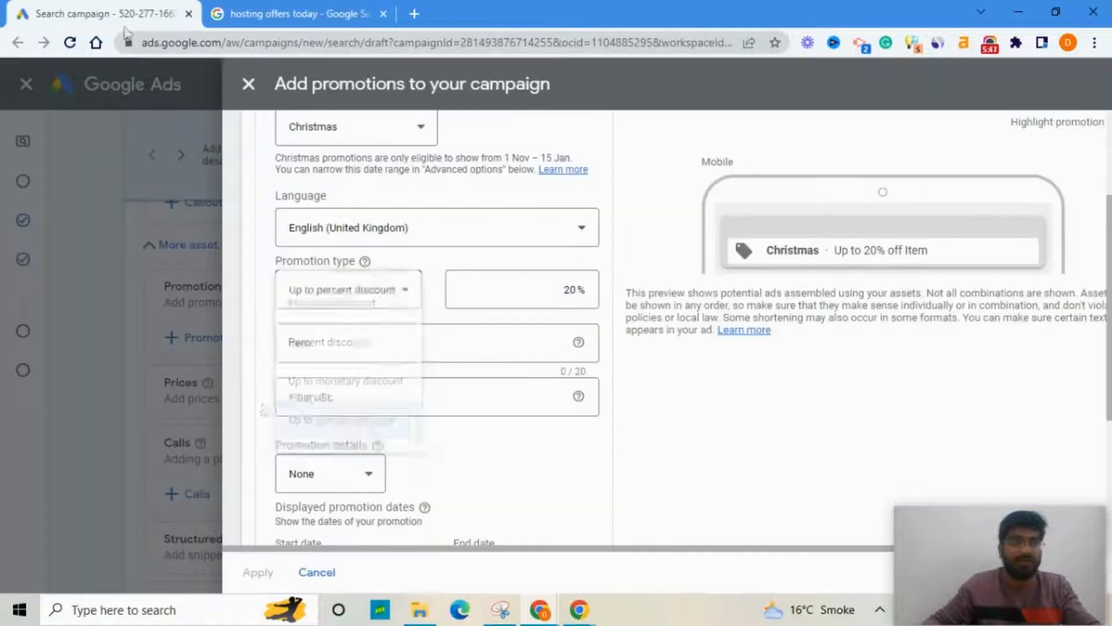
- Keep Up to percent discount as the promotion type and set its value to 70%
click(370, 305)
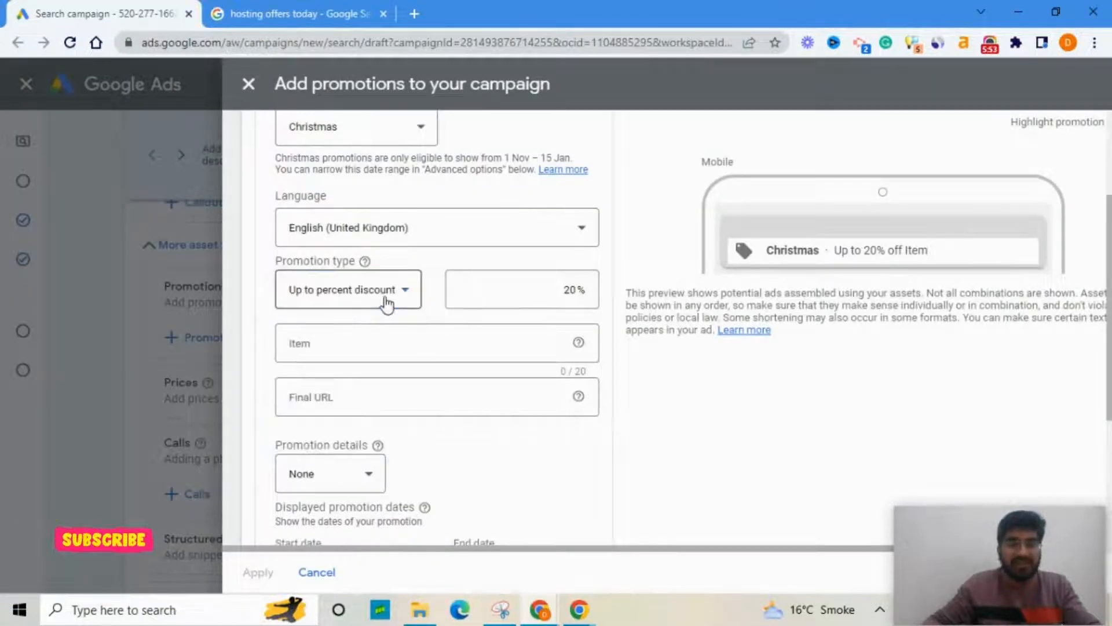
click(385, 302)
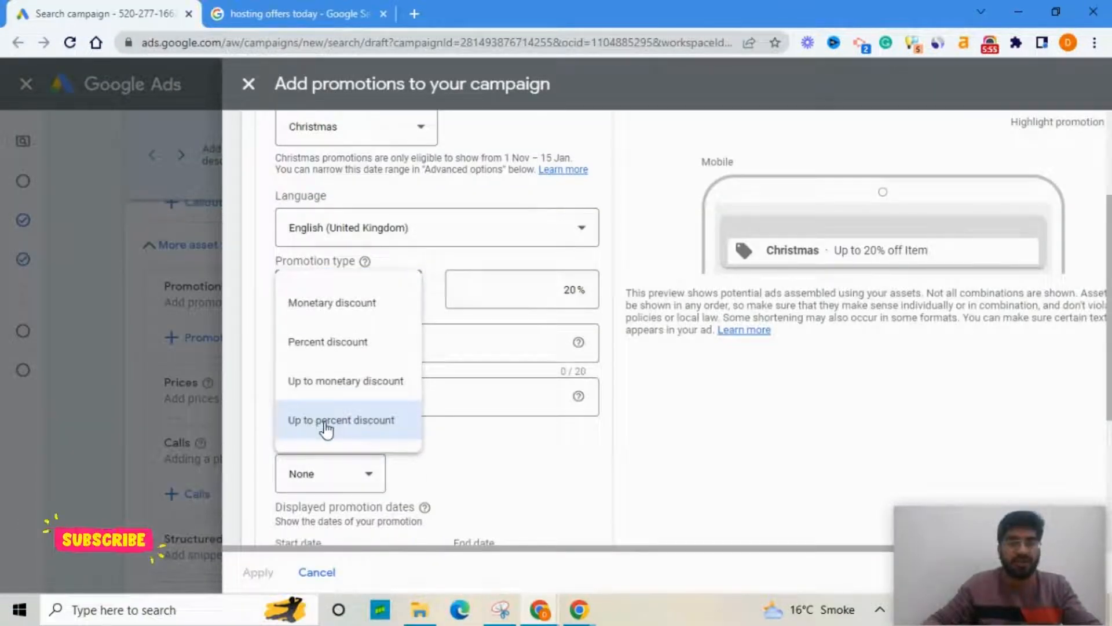
click(551, 295)
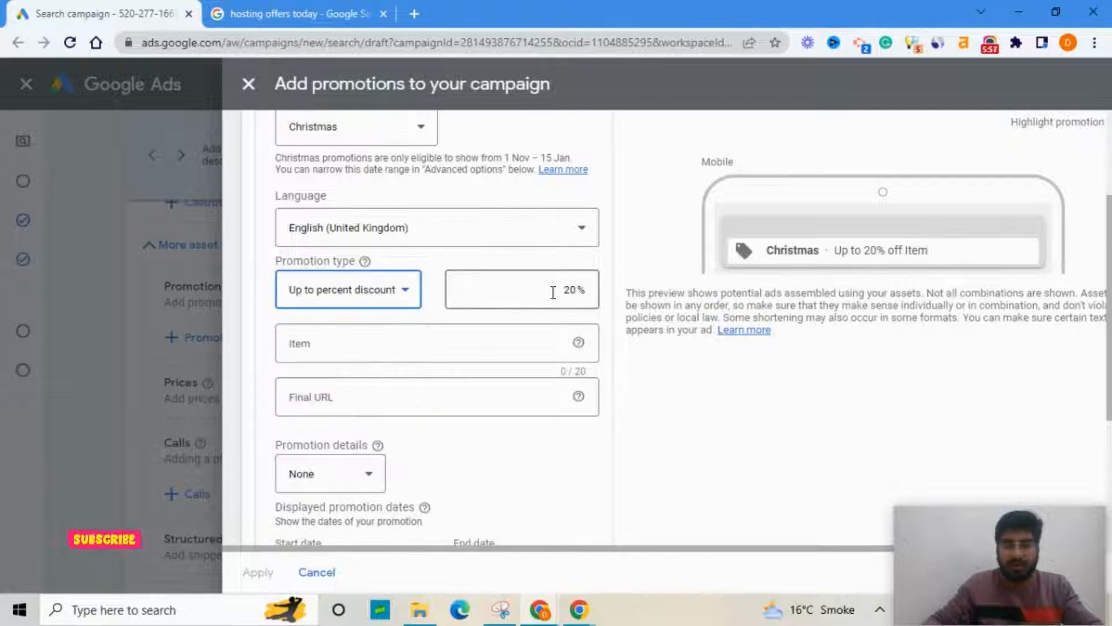
click(553, 292)
key(Delete)
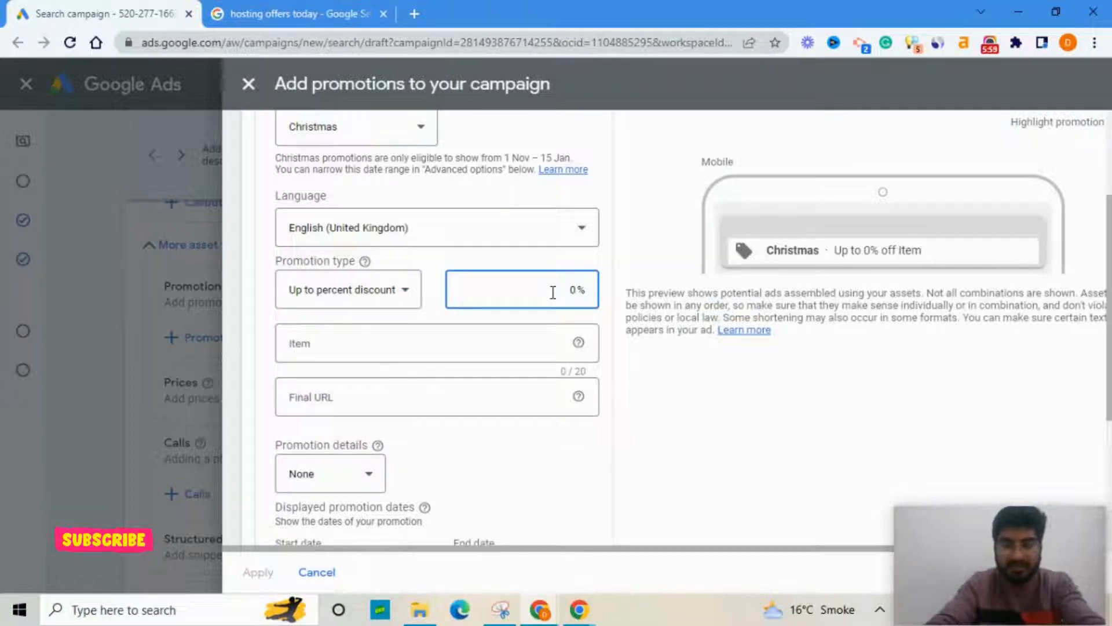
text(7)
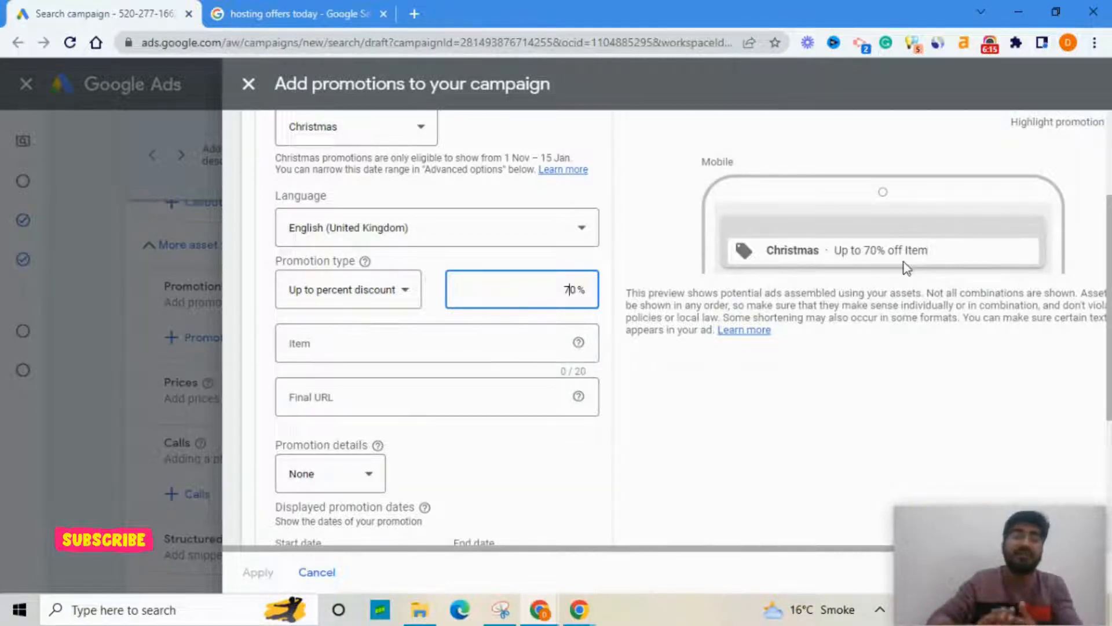
triple_click(668, 303)
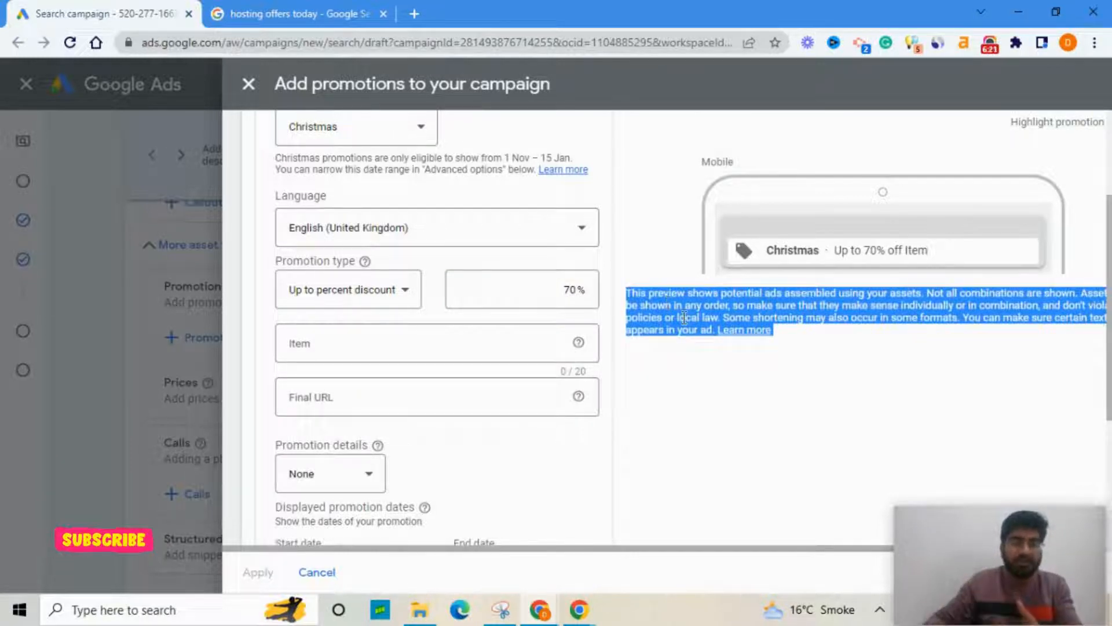
scroll(684, 317, up, 2)
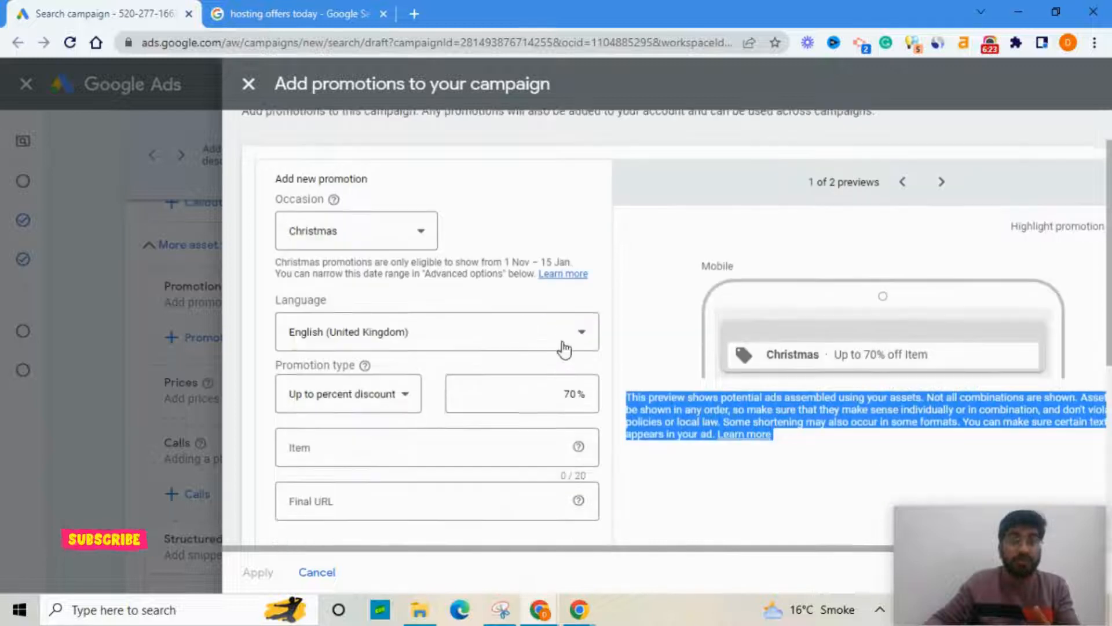
- Enter the address of the advertiser's /landing page as the promotion's final URL
scroll(565, 349, down, 1)
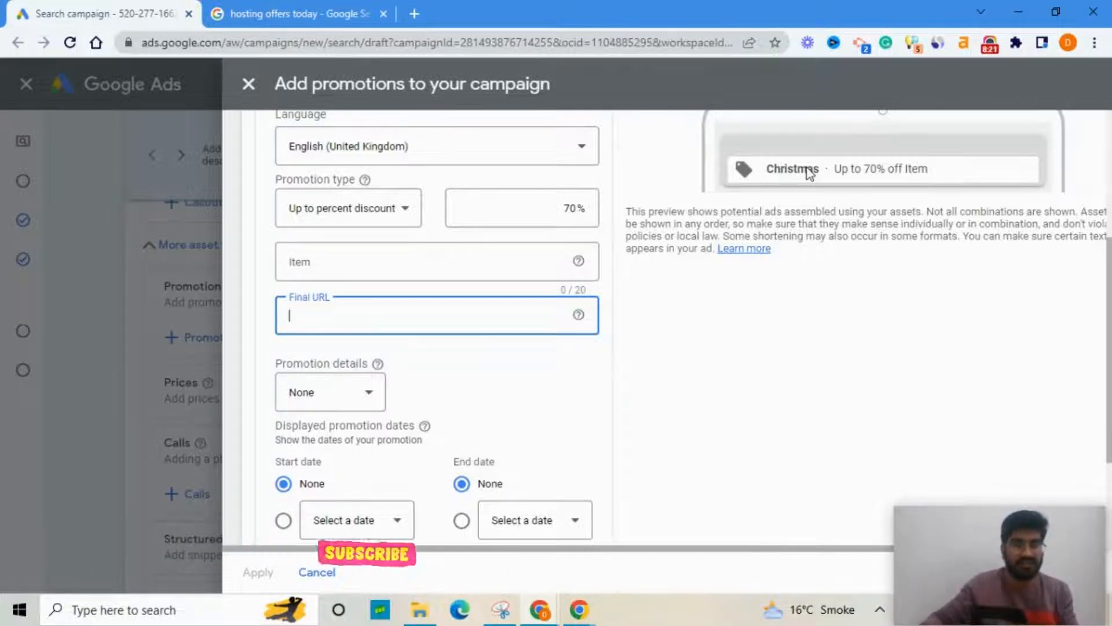
text(Deepakkapoor.co)
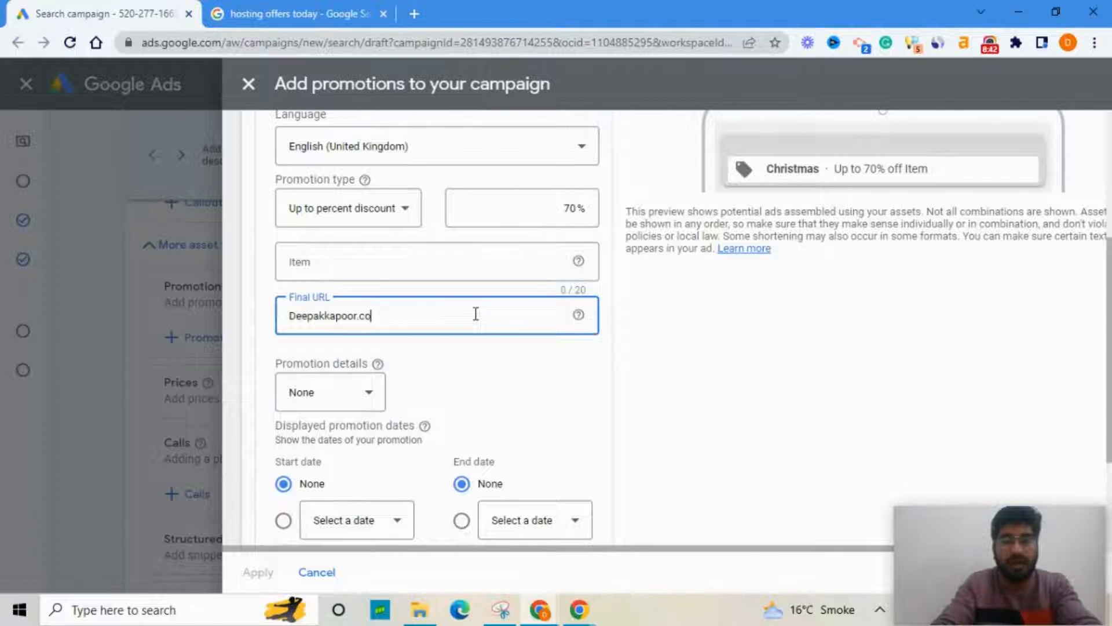
text(m)
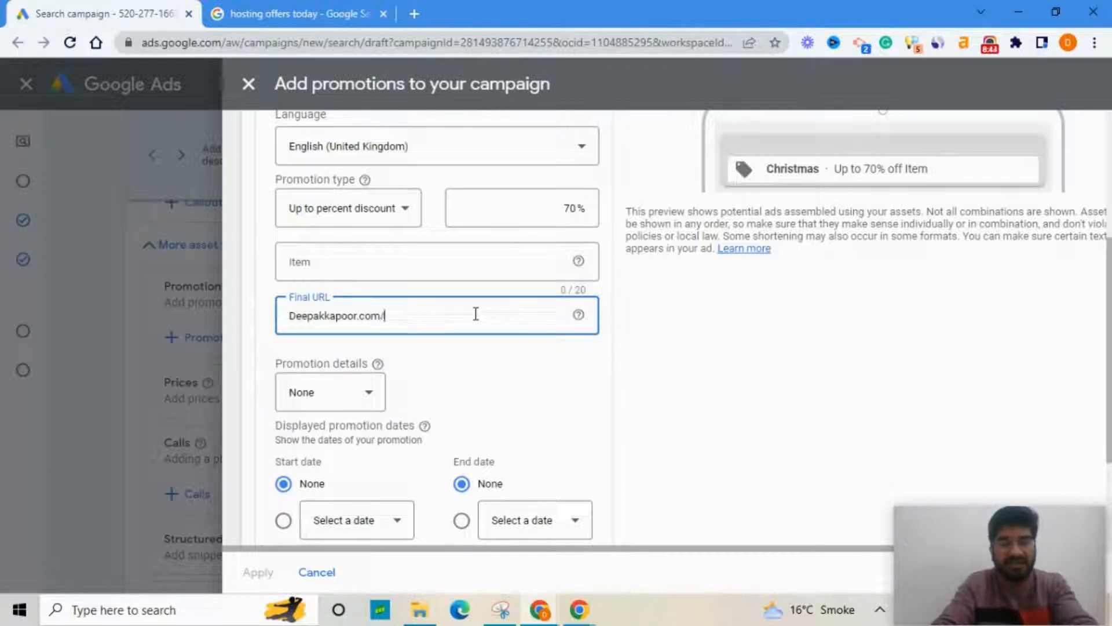
text(/la)
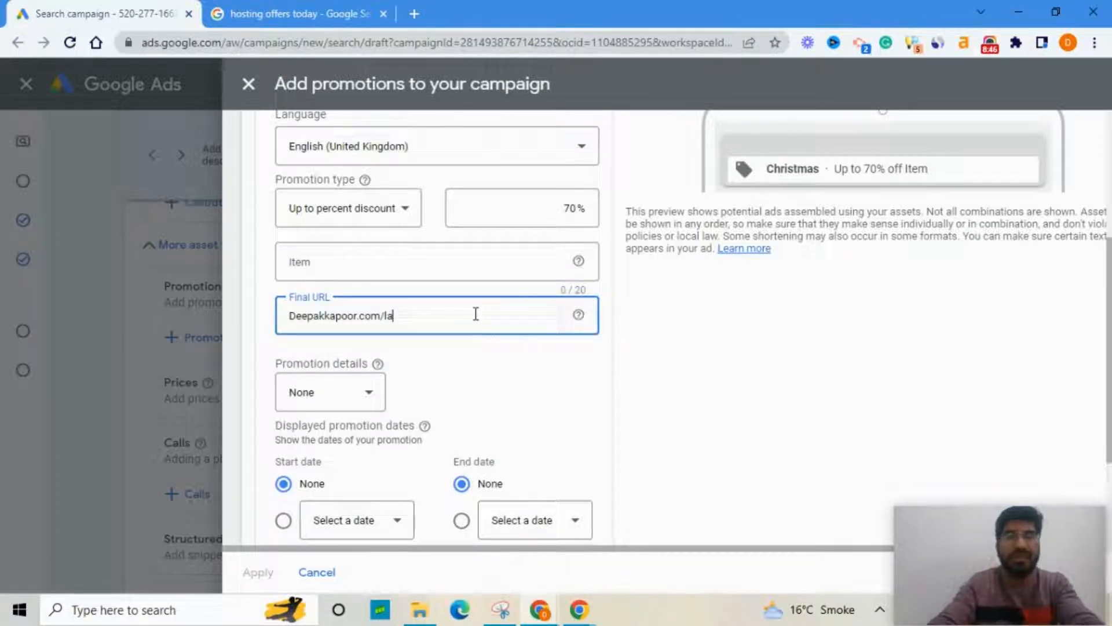
text(nding)
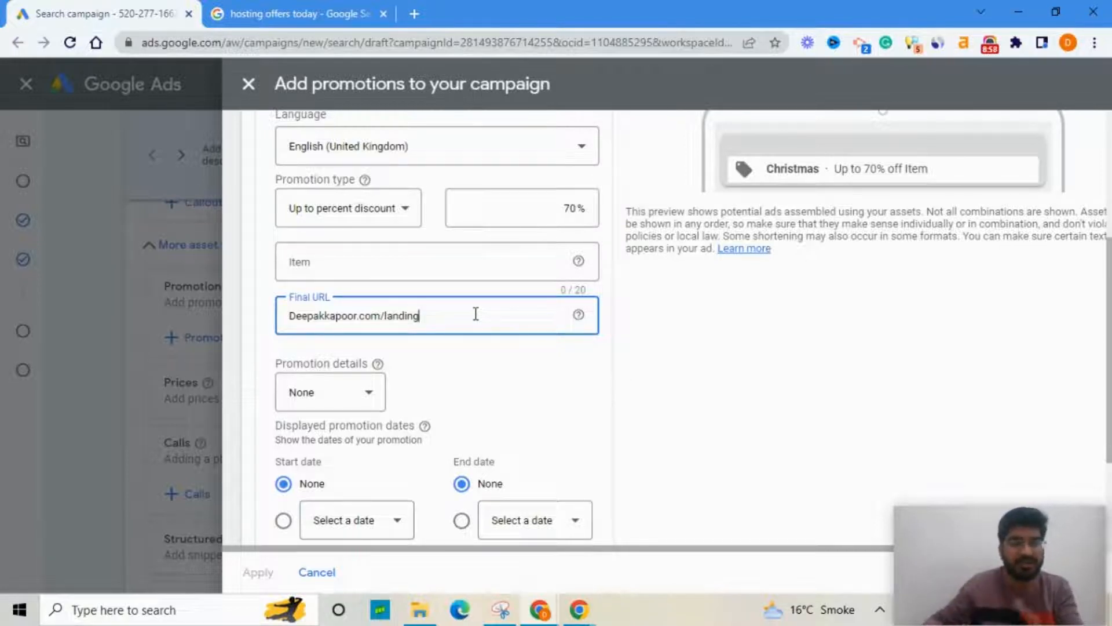
- Enter "Marketing for all" as the promotion's item
click(474, 260)
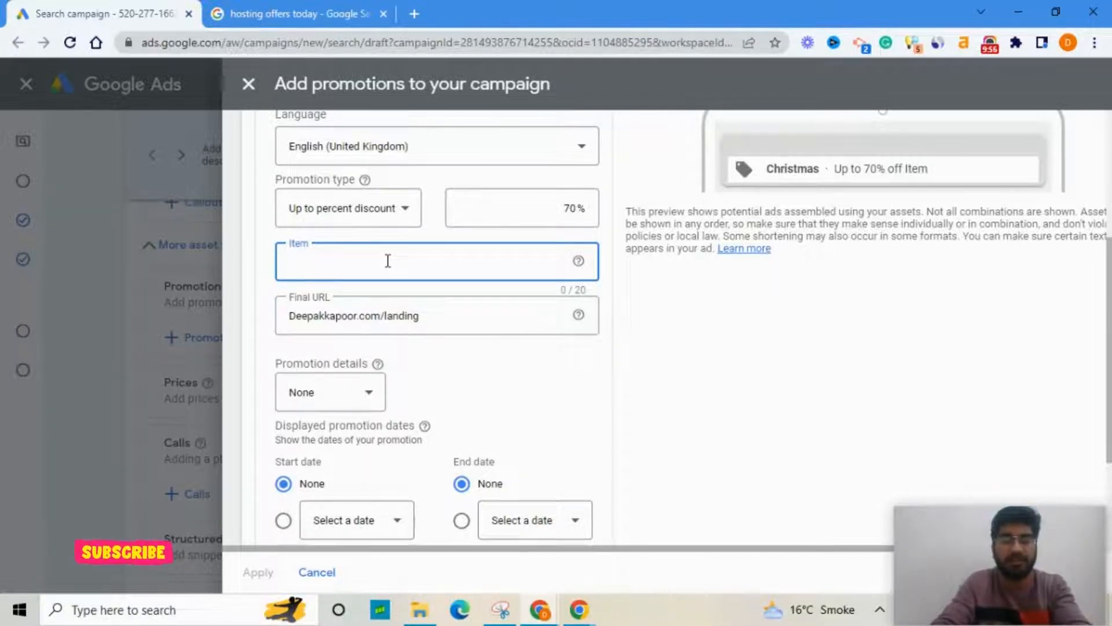
text(Marke)
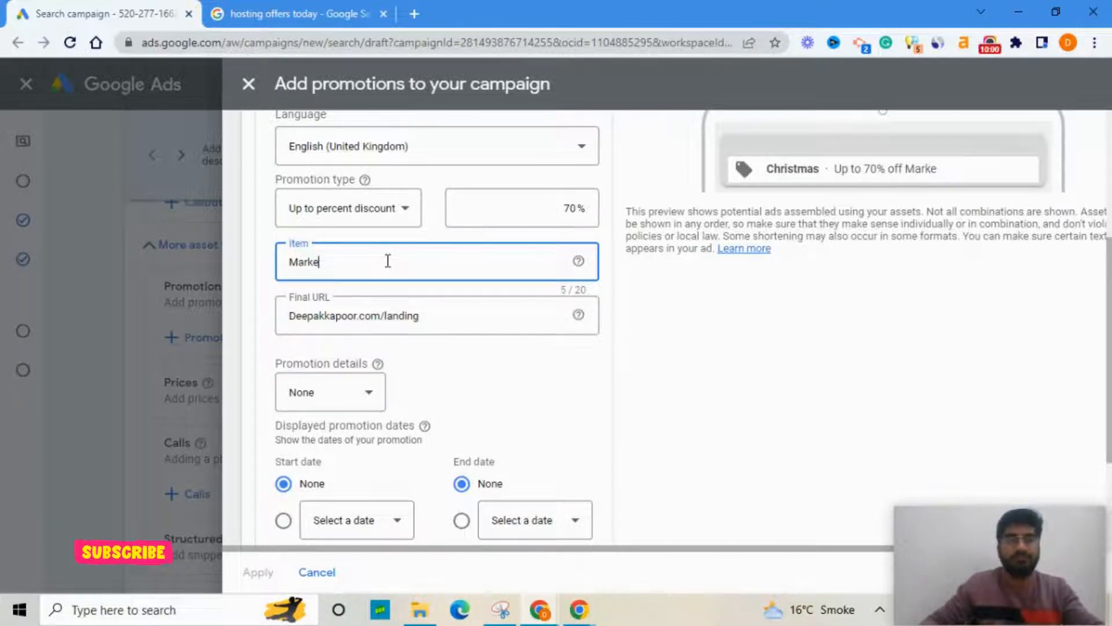
text(ting for all)
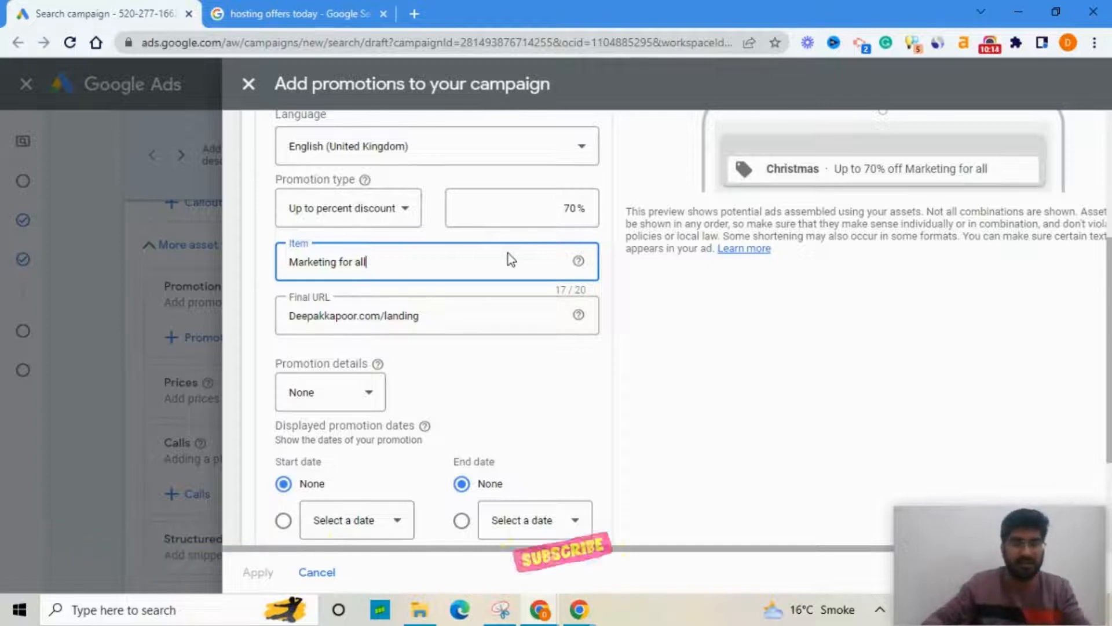
- Set the promotion details to On orders over with a minimum order value of ₹5000
scroll(356, 226, down, 3)
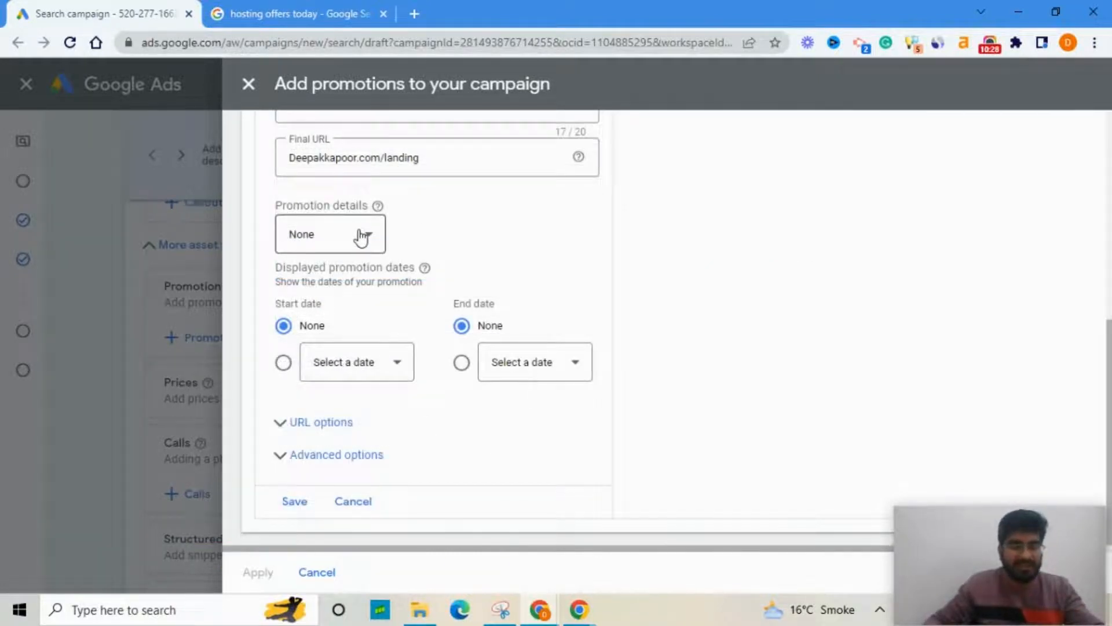
scroll(434, 239, up, 4)
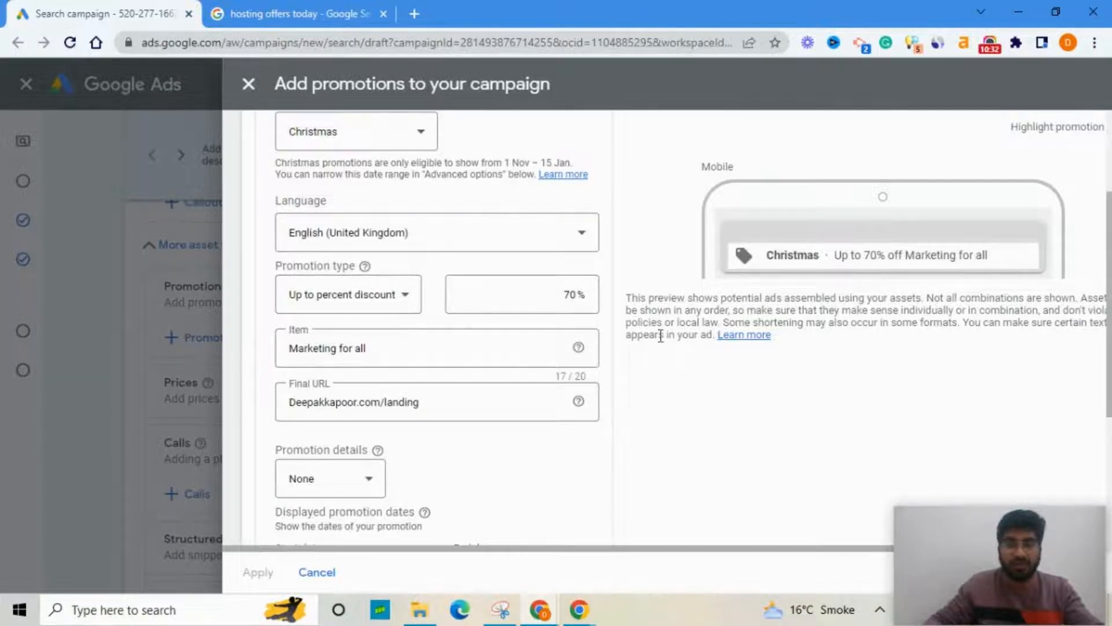
scroll(637, 337, down, 3)
scroll(585, 338, up, 3)
scroll(637, 359, down, 2)
click(347, 399)
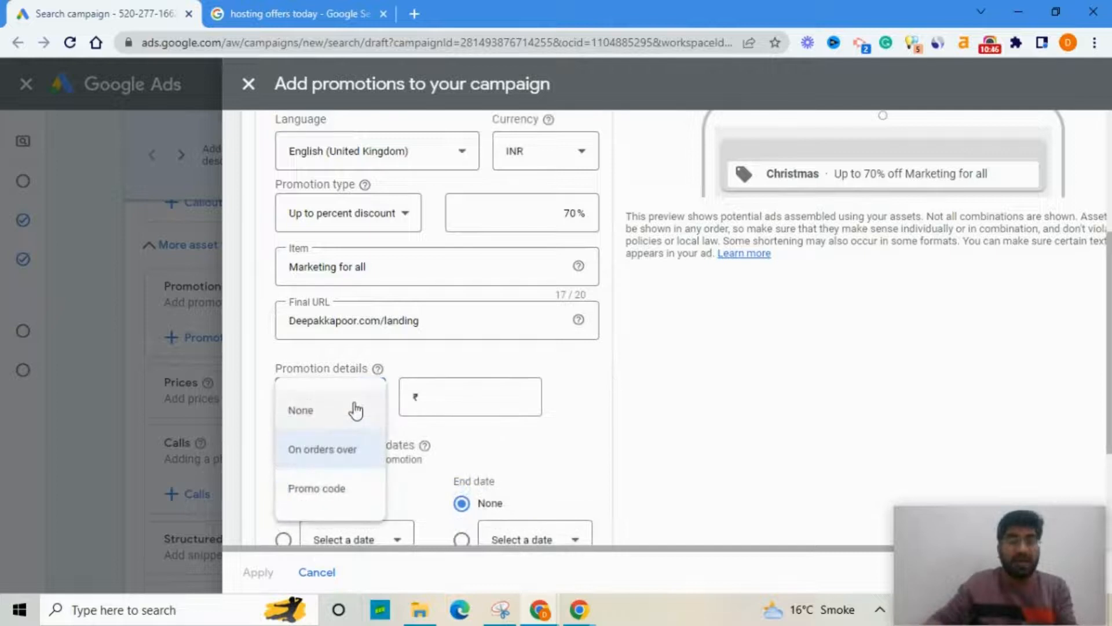
click(335, 457)
click(460, 397)
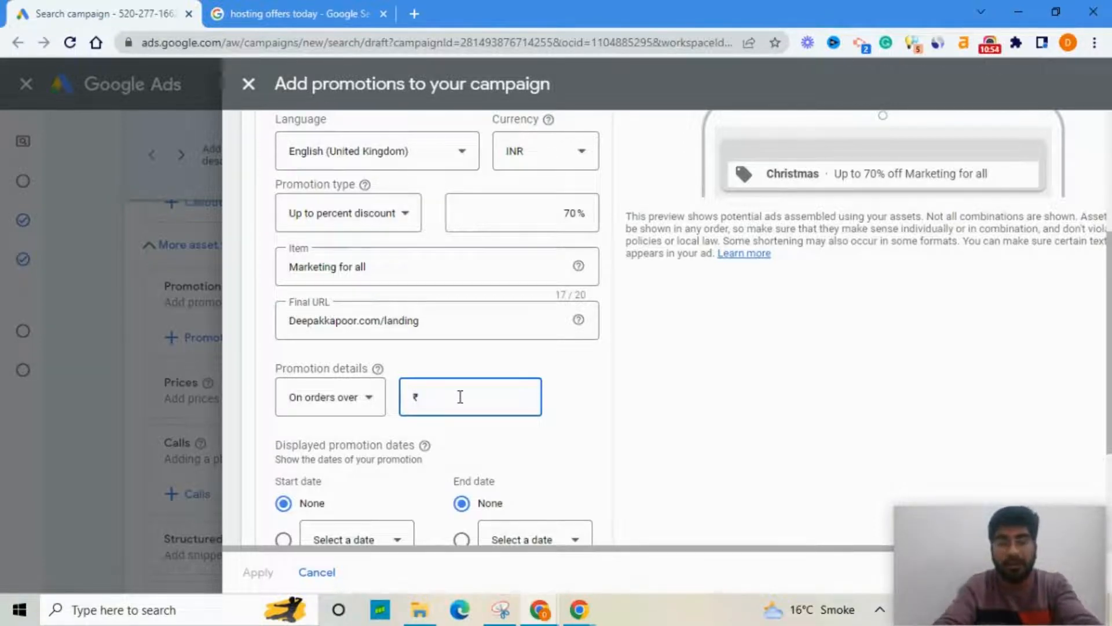
text(5000)
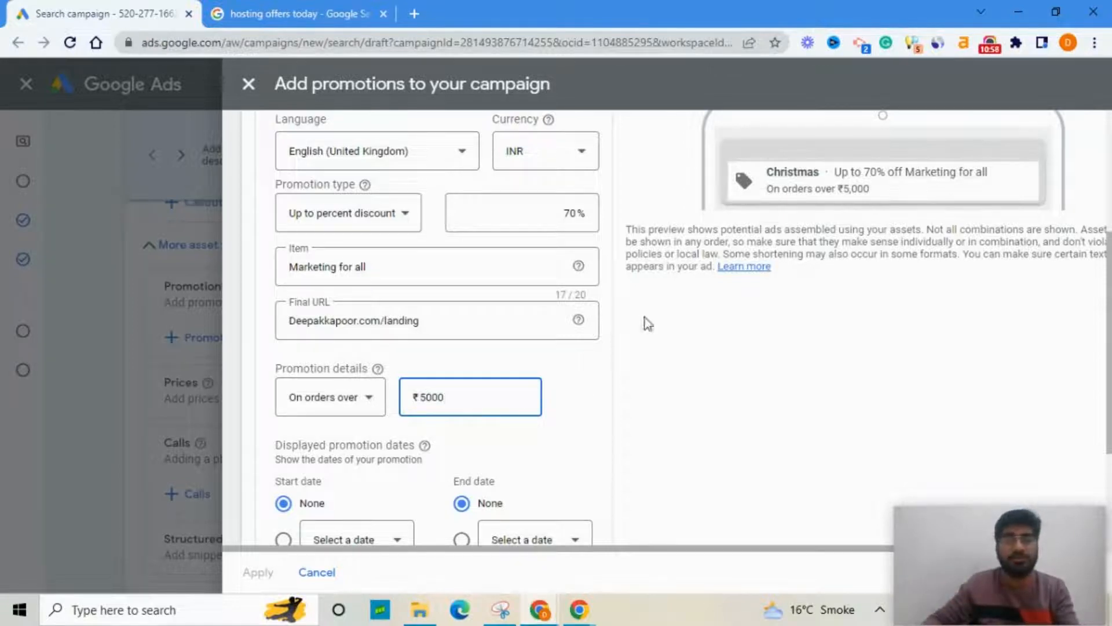
- Replace the promotion's item text with "on Office Laptops" and check the wording in the mobile ad preview
scroll(833, 196, up, 1)
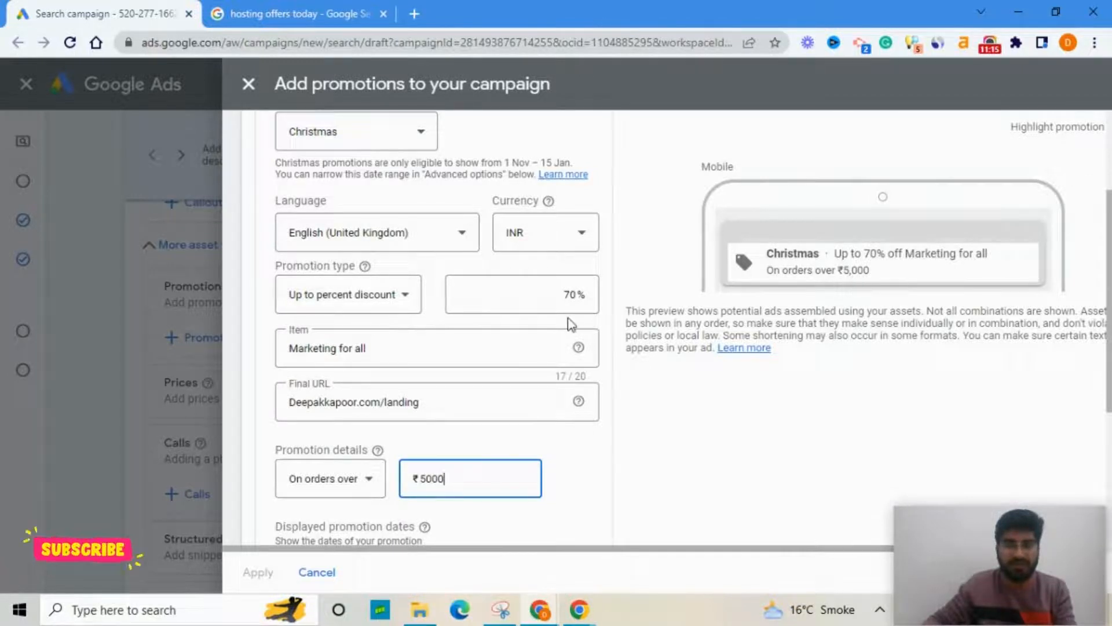
scroll(570, 322, down, 4)
scroll(464, 231, up, 3)
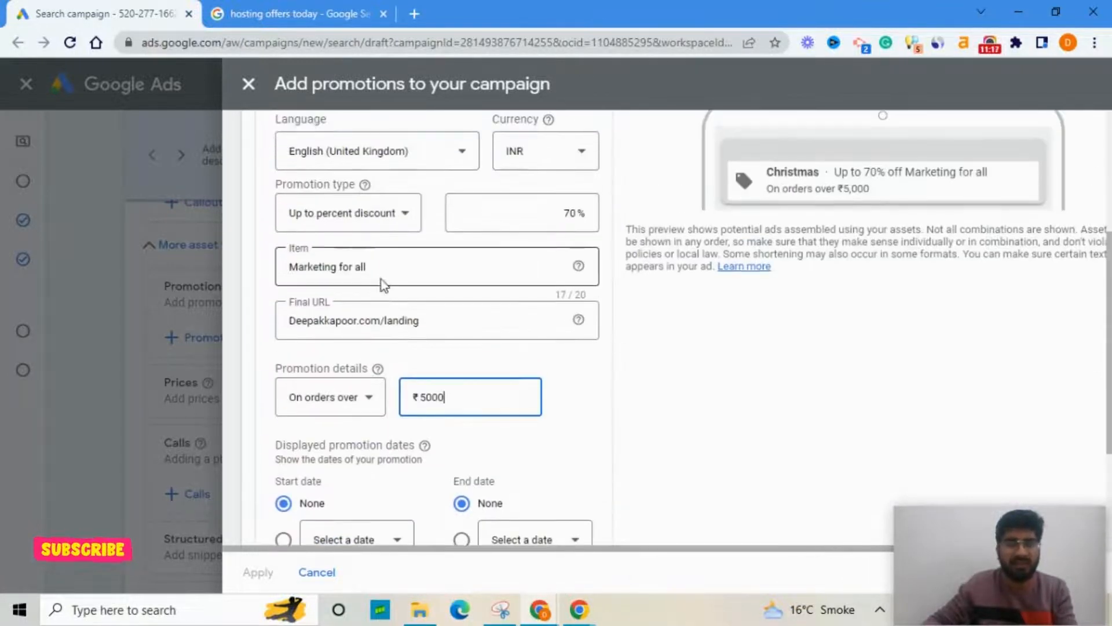
triple_click(369, 264)
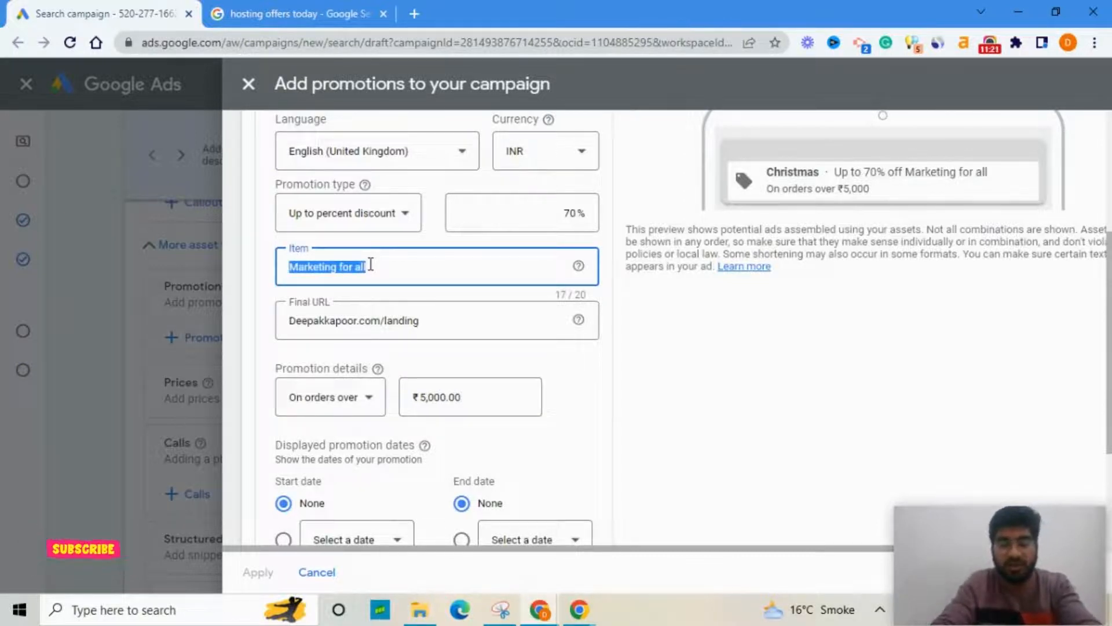
text(offi)
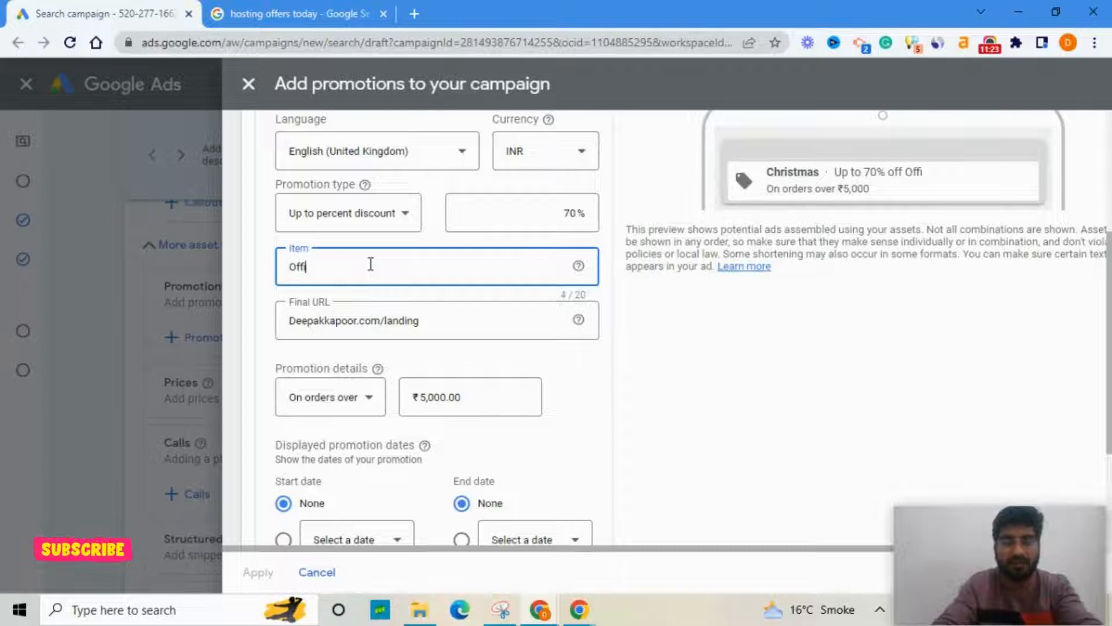
text(ce Laptopson)
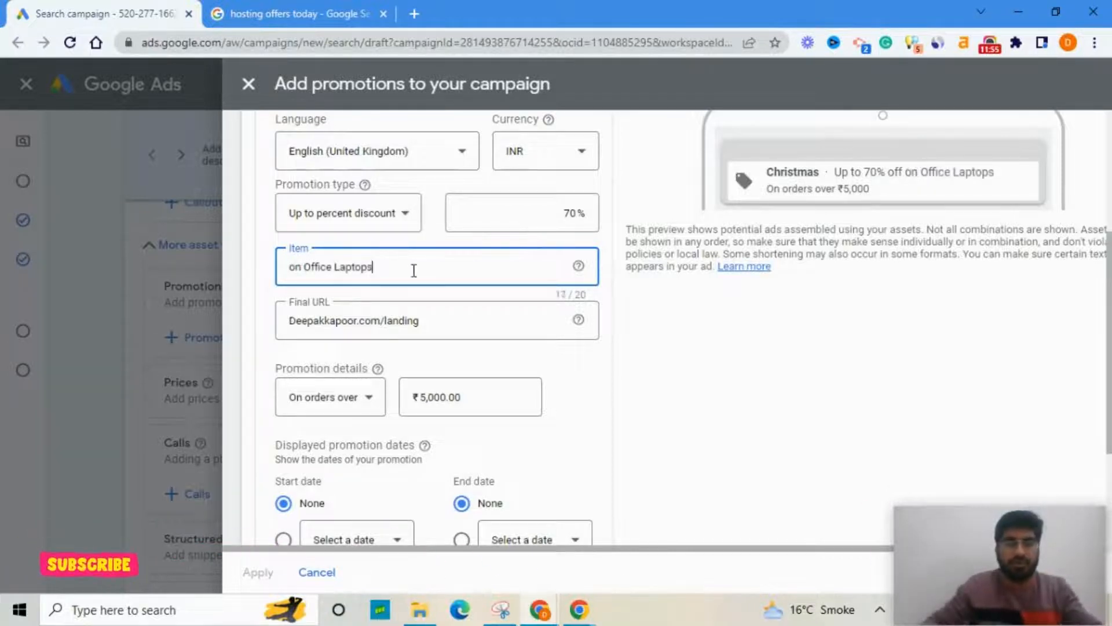
click(615, 408)
drag(415, 270, 280, 281)
click(725, 338)
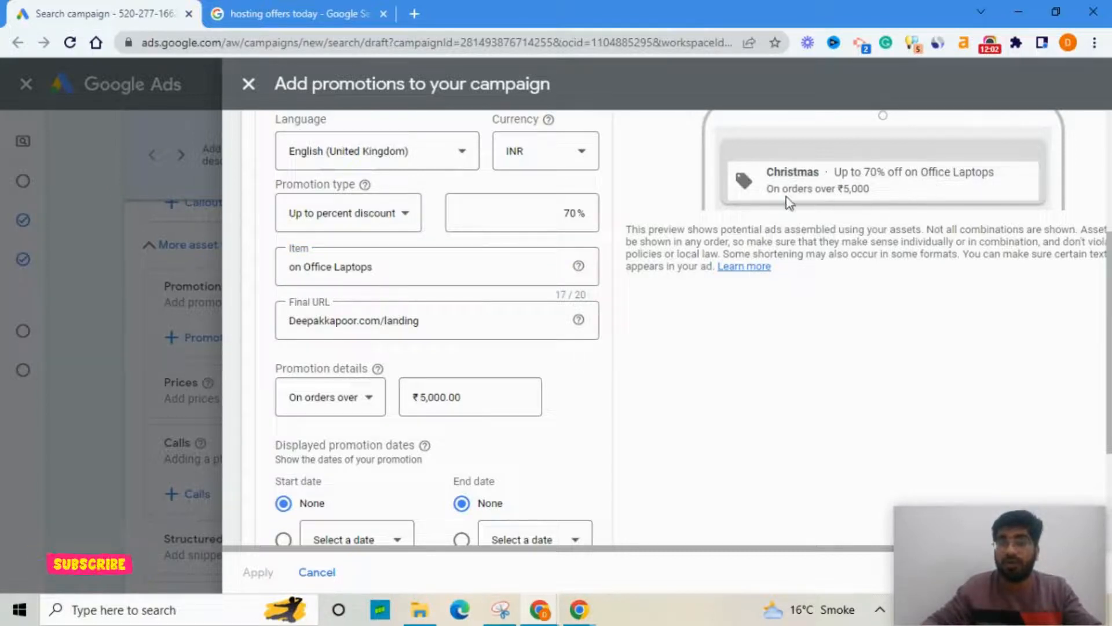
scroll(637, 291, down, 2)
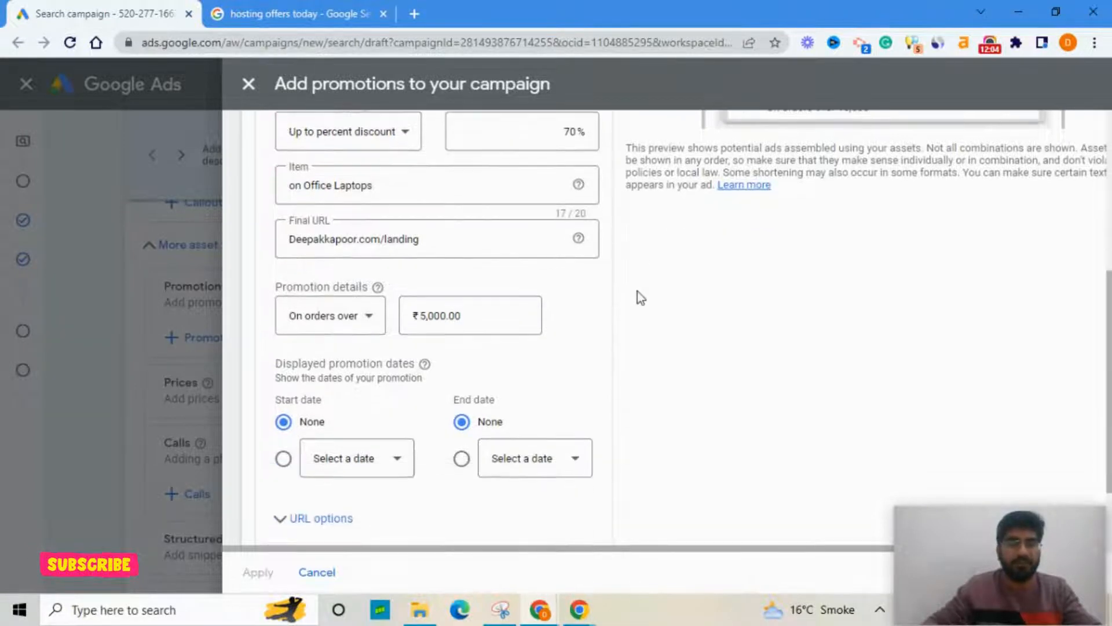
- Check the mobile ad preview and change the promotion details type to Promo code
scroll(834, 278, up, 4)
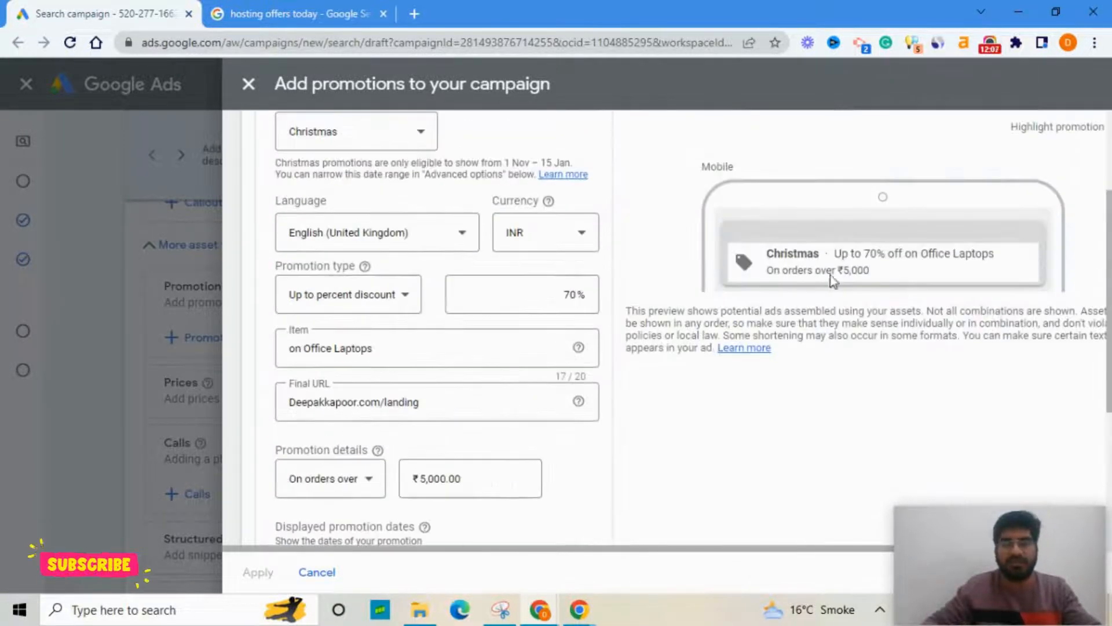
scroll(857, 290, down, 4)
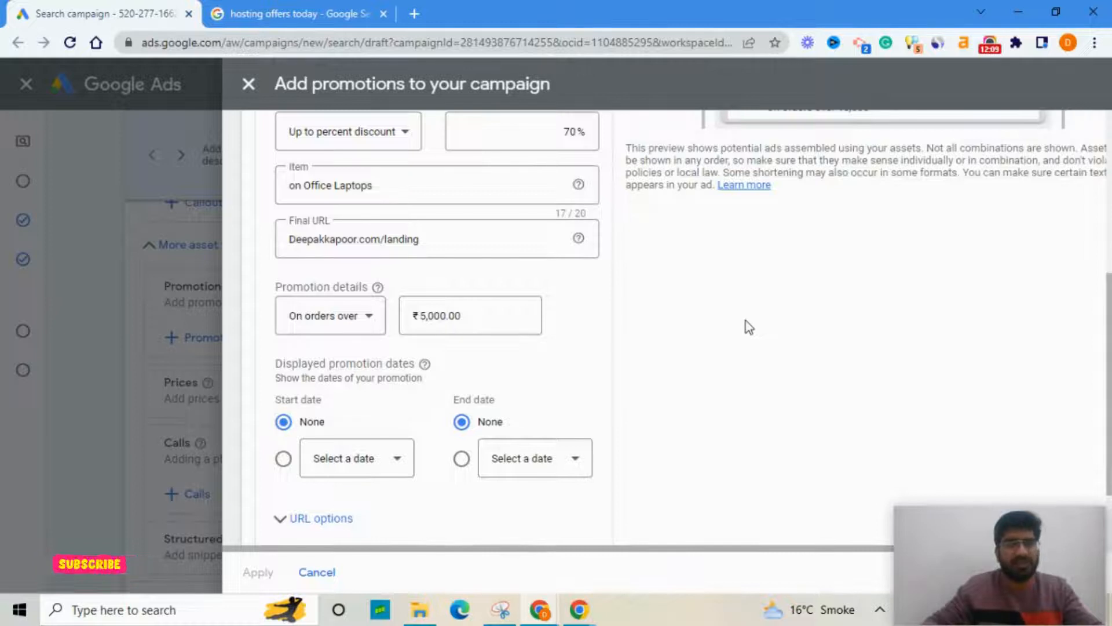
scroll(744, 325, down, 2)
click(371, 237)
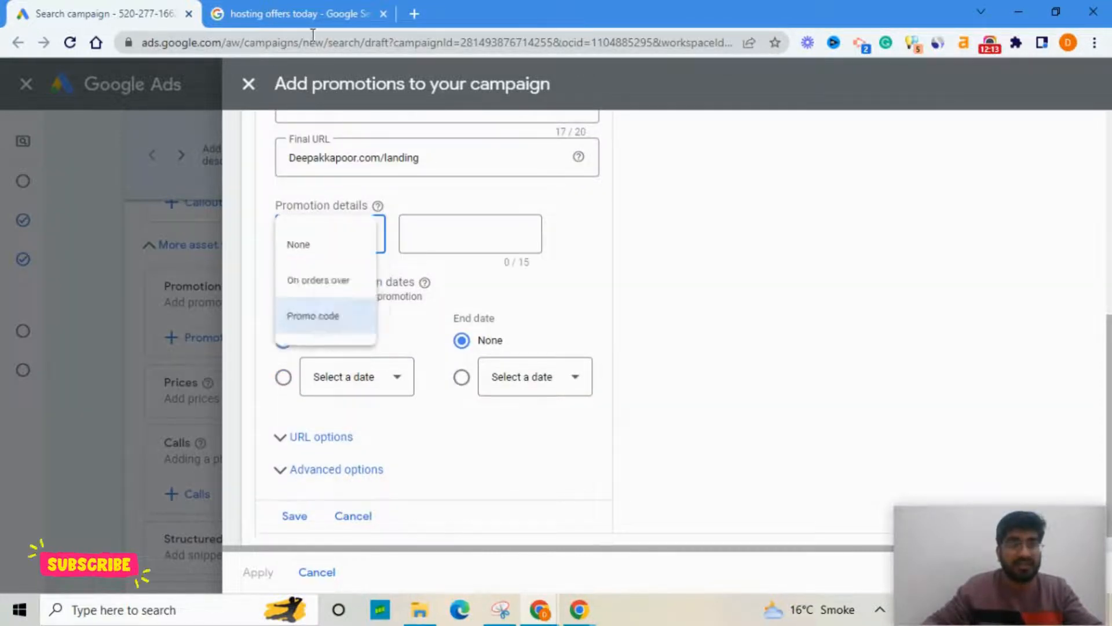
click(334, 330)
- Copy the code BFCMSHARED22 from the Namecheap ad in the Google search results and paste it as the promotion's promo code
click(296, 11)
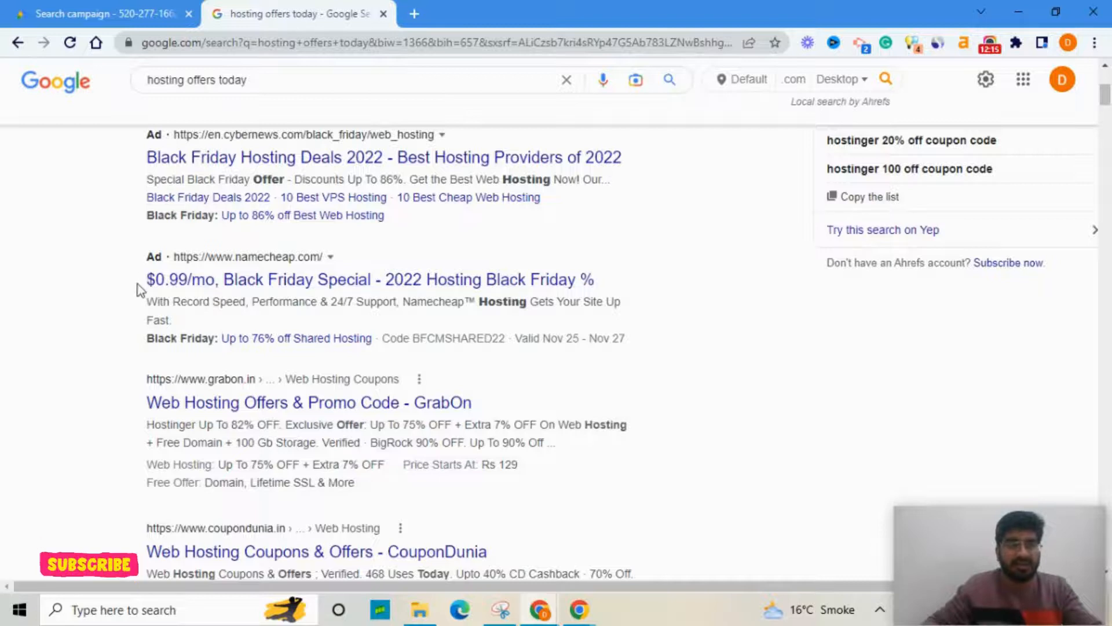
double_click(442, 340)
key(ctrl+c)
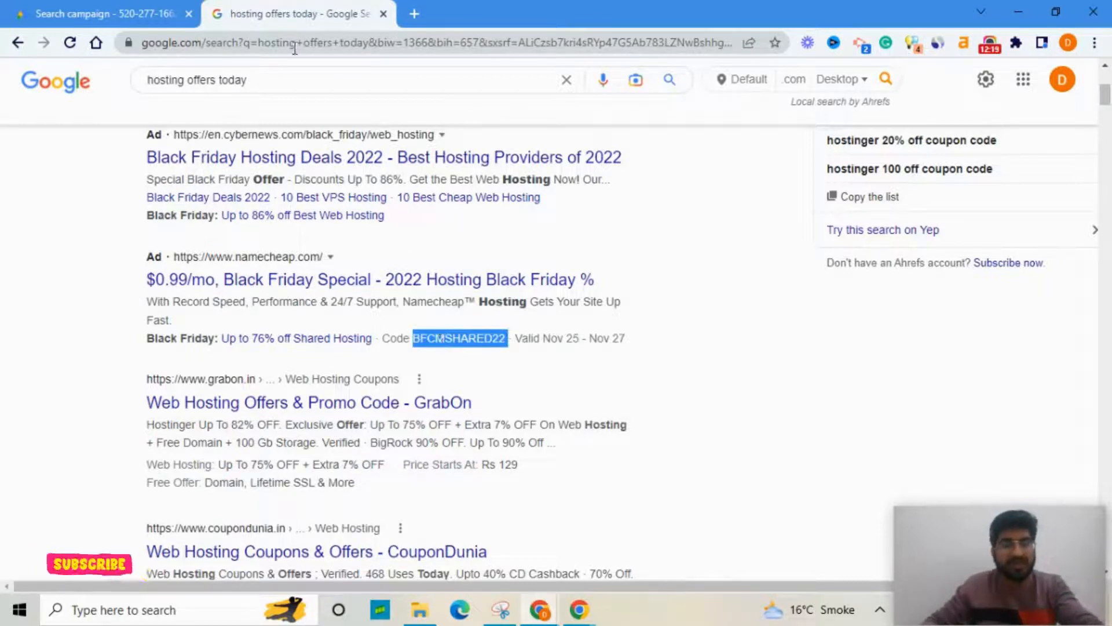
click(114, 21)
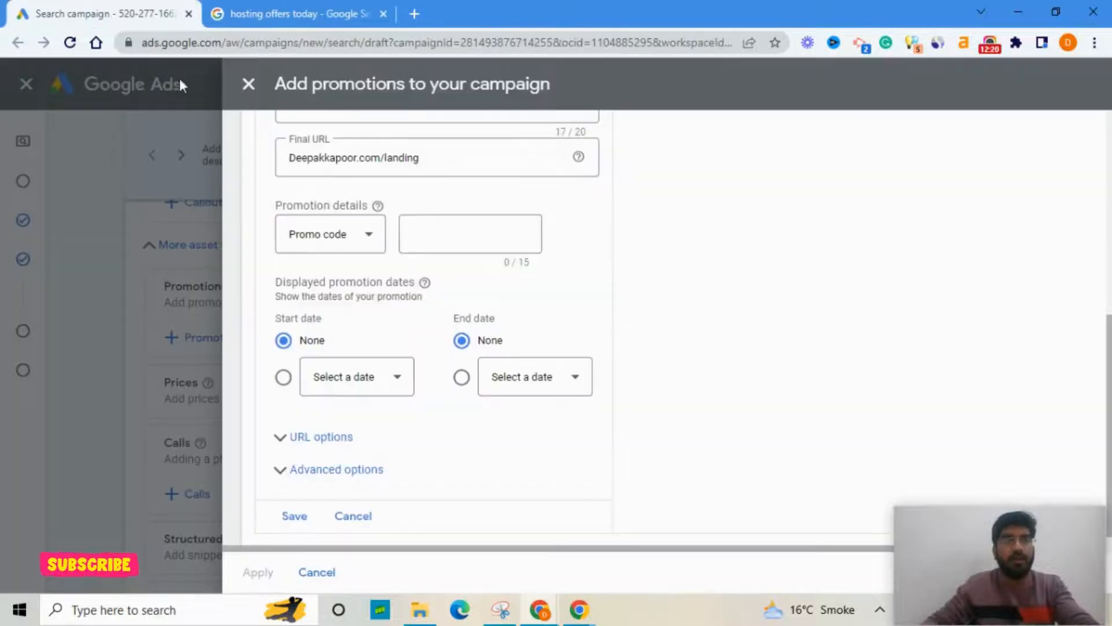
click(427, 232)
key(ctrl+v)
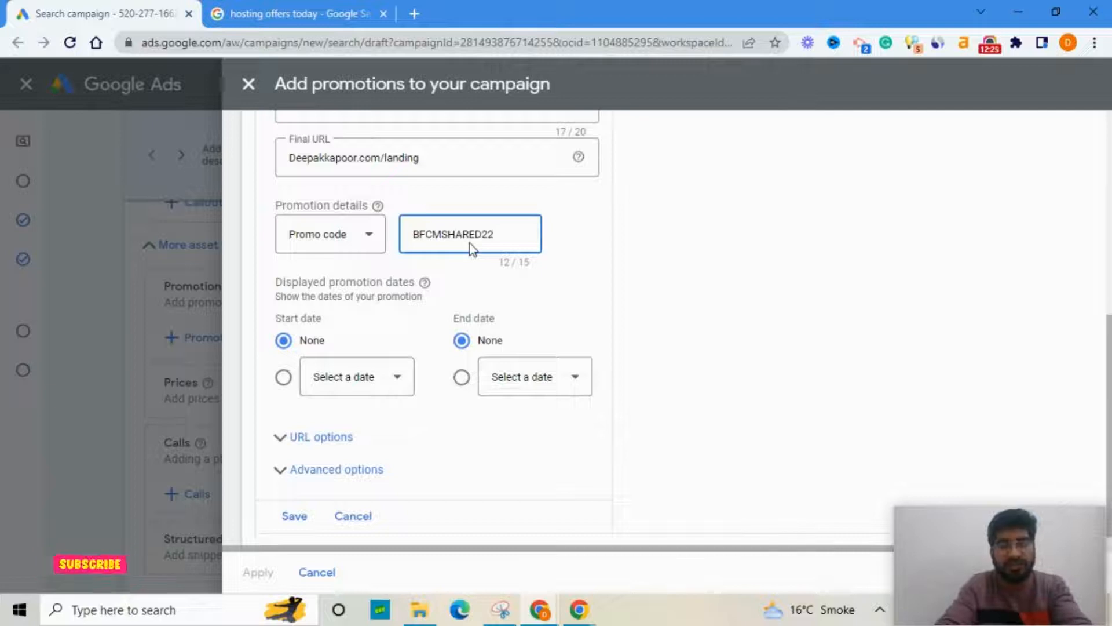
- Replace the last two digits of the promo code with 10 so it reads BFCMSHARED10
key(BackSpace)
key(BackSpace)
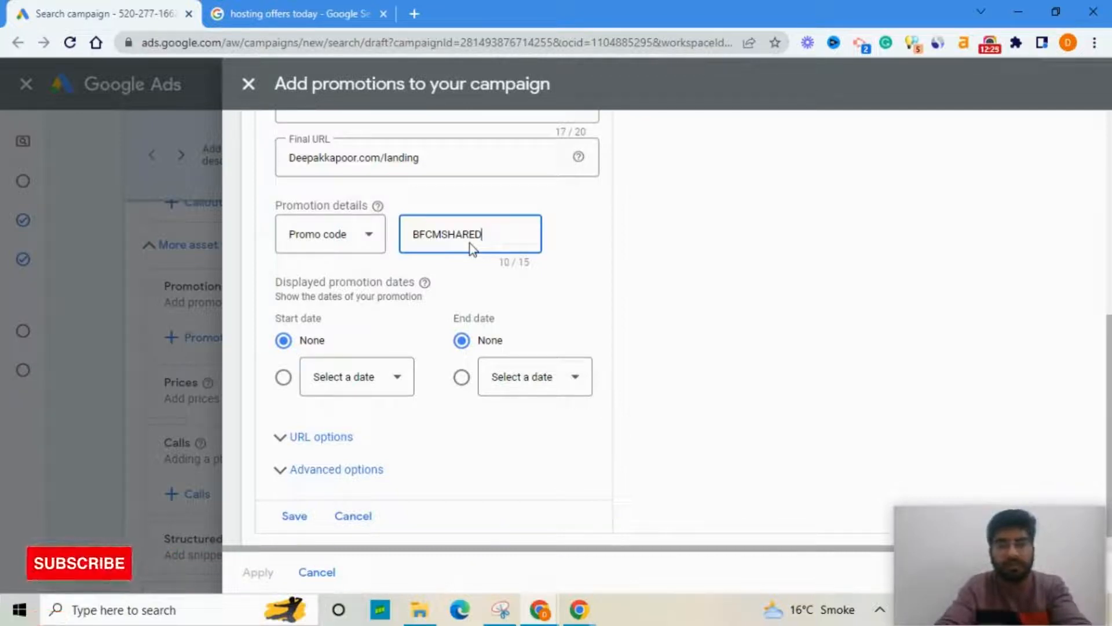
text(10)
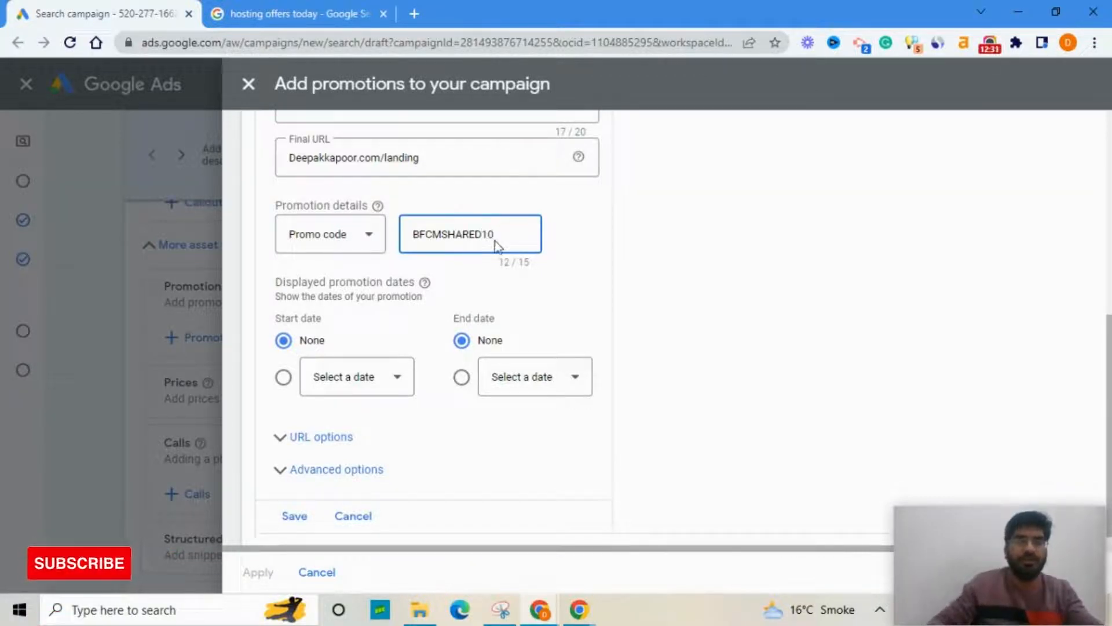
click(543, 281)
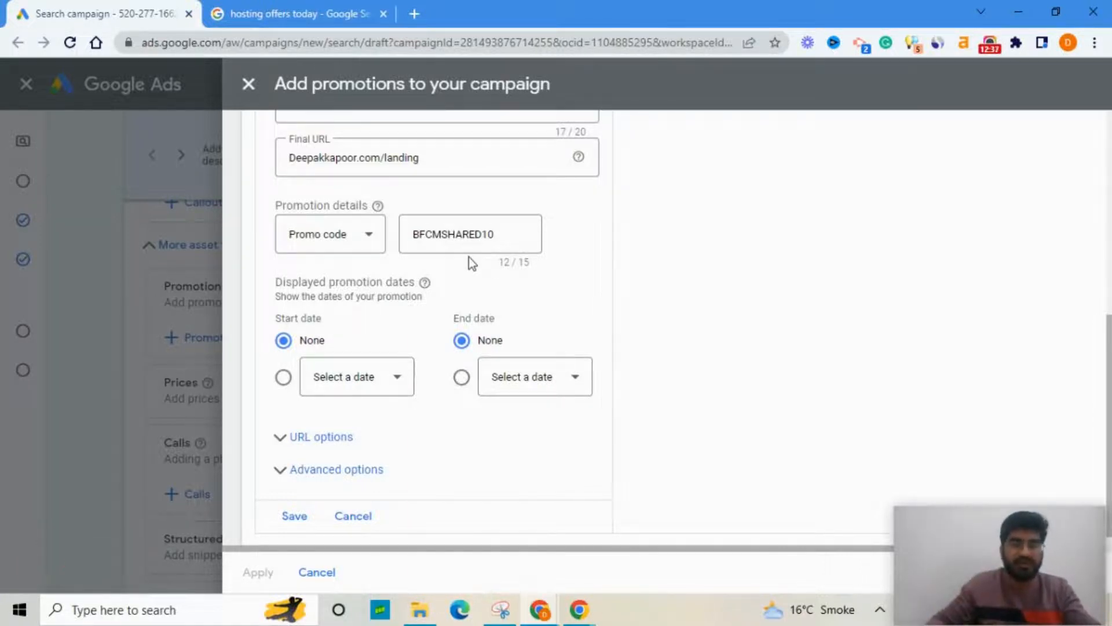
- Examine how the Namecheap ad in the Google search results shows its promotion dates and return to the campaign's promotion form
scroll(467, 276, down, 1)
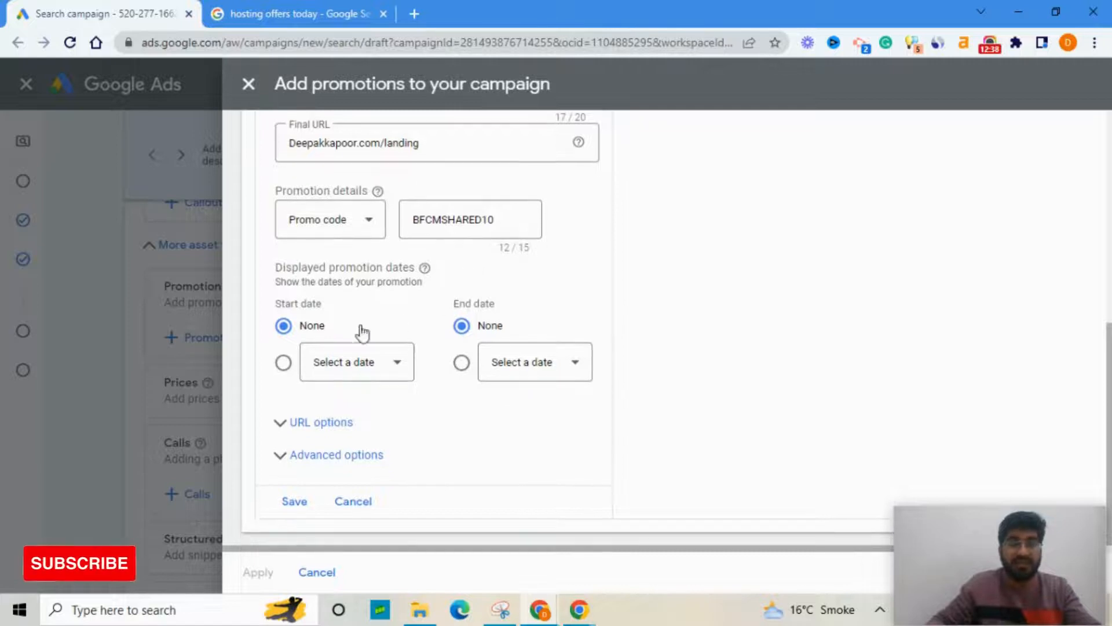
triple_click(322, 272)
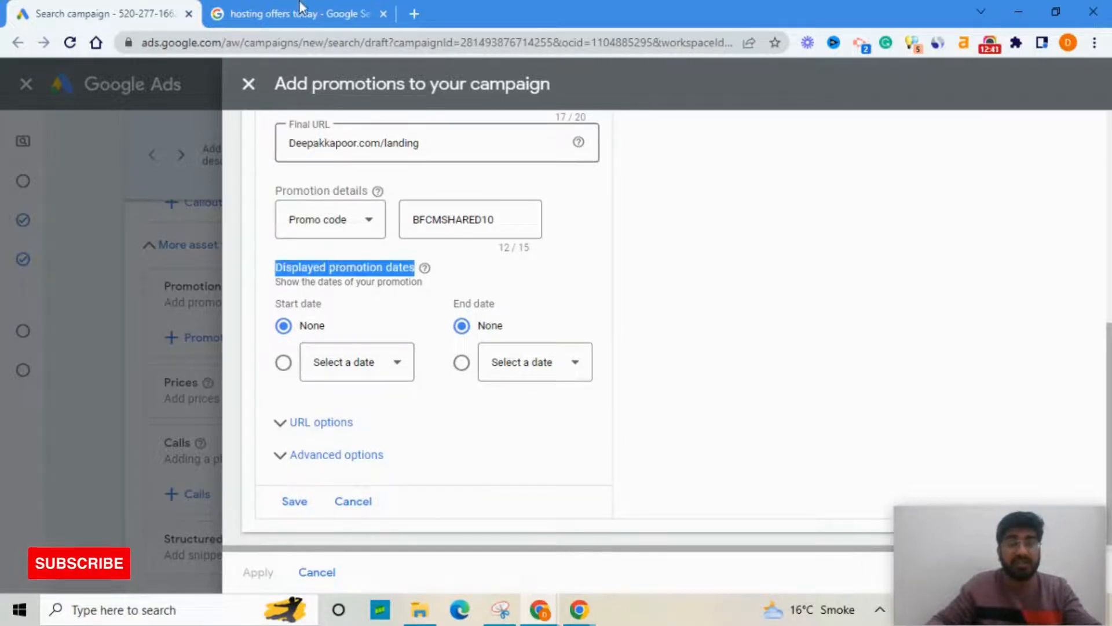
click(285, 15)
click(588, 391)
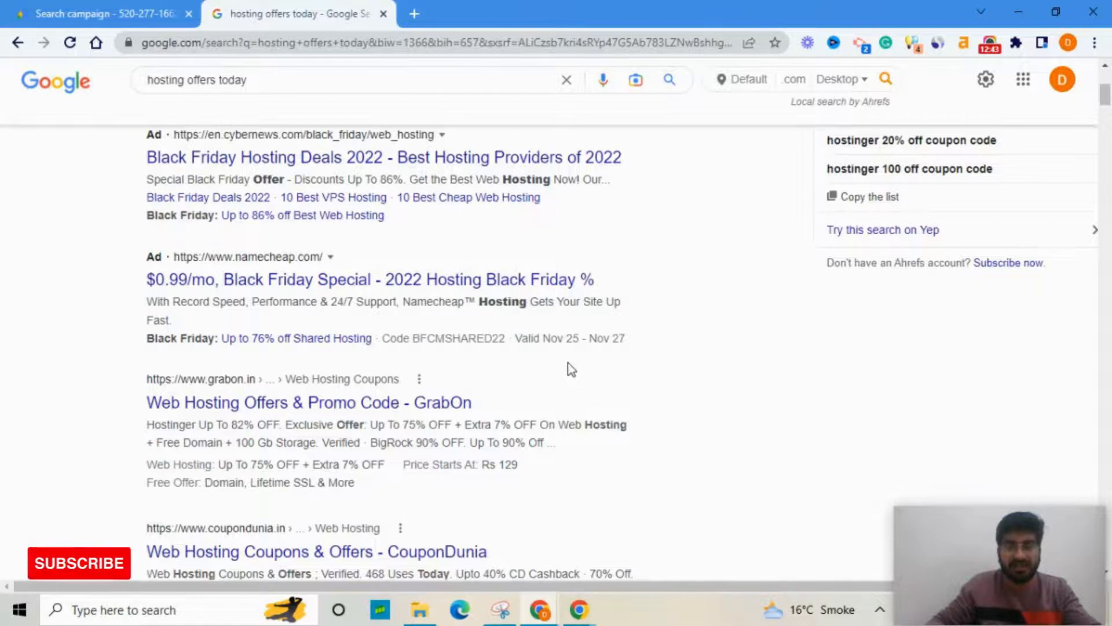
scroll(569, 367, down, 1)
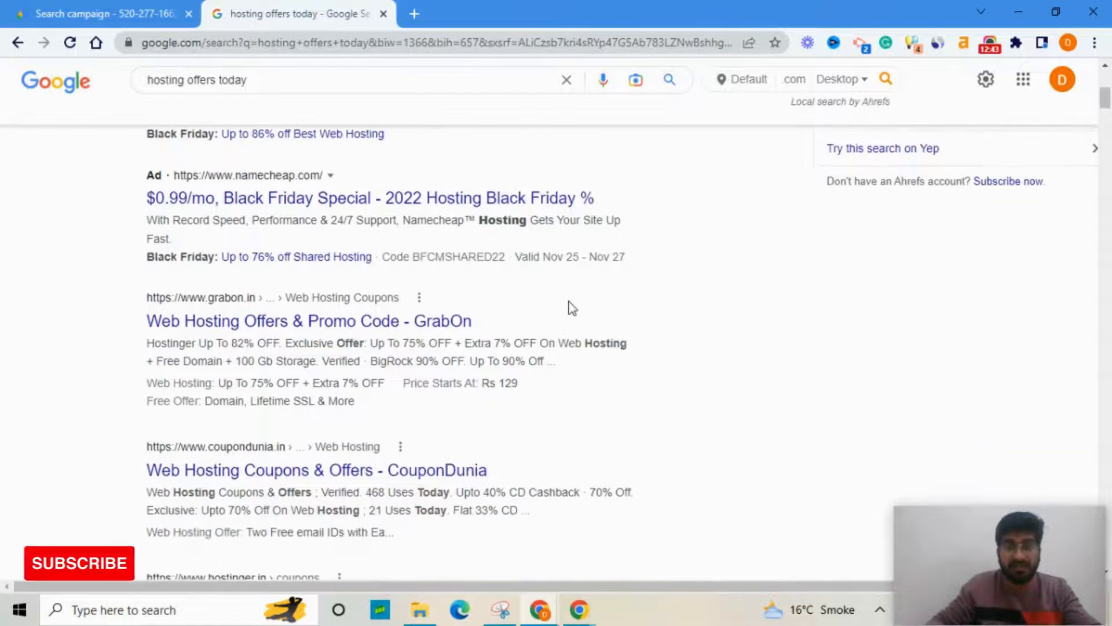
double_click(604, 256)
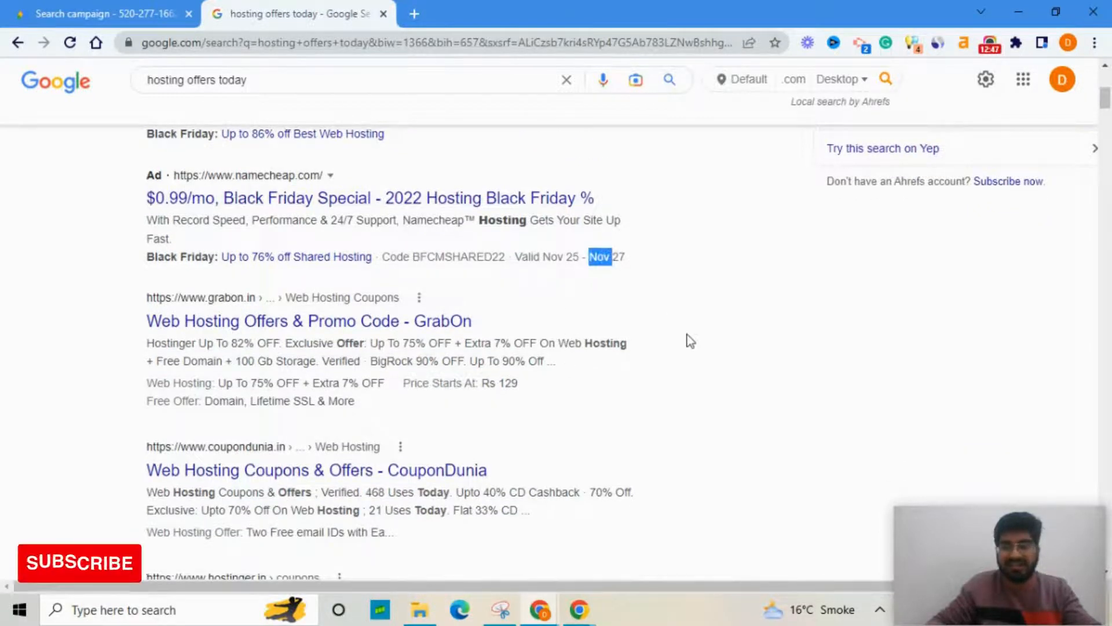
click(128, 18)
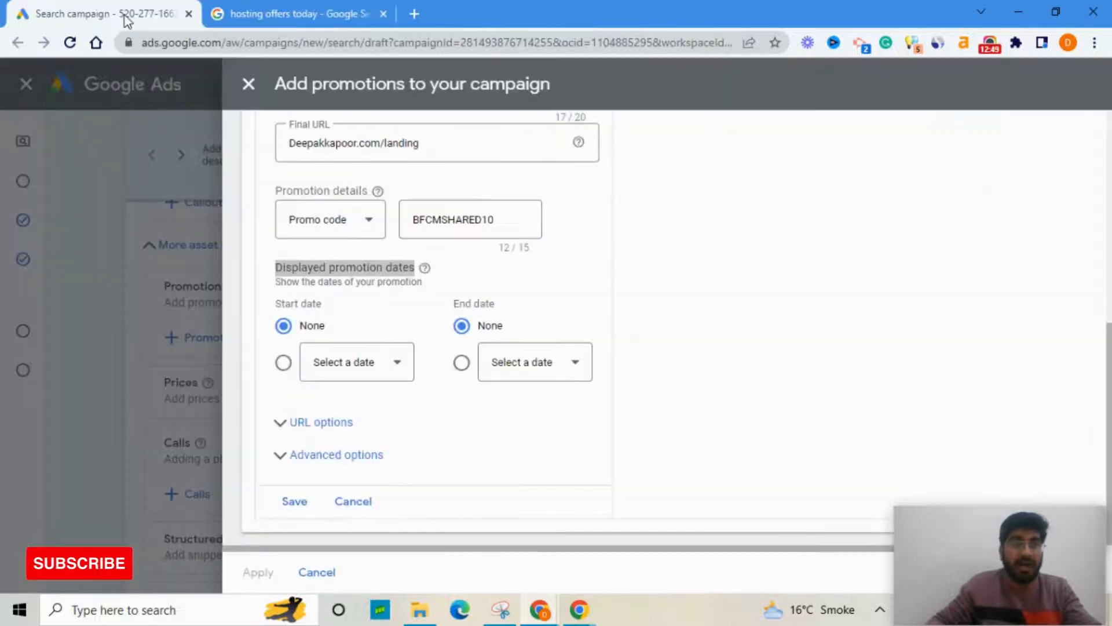
- Set the displayed promotion dates to start on 27 Nov 2022 and end on 25 Dec 2022
click(357, 369)
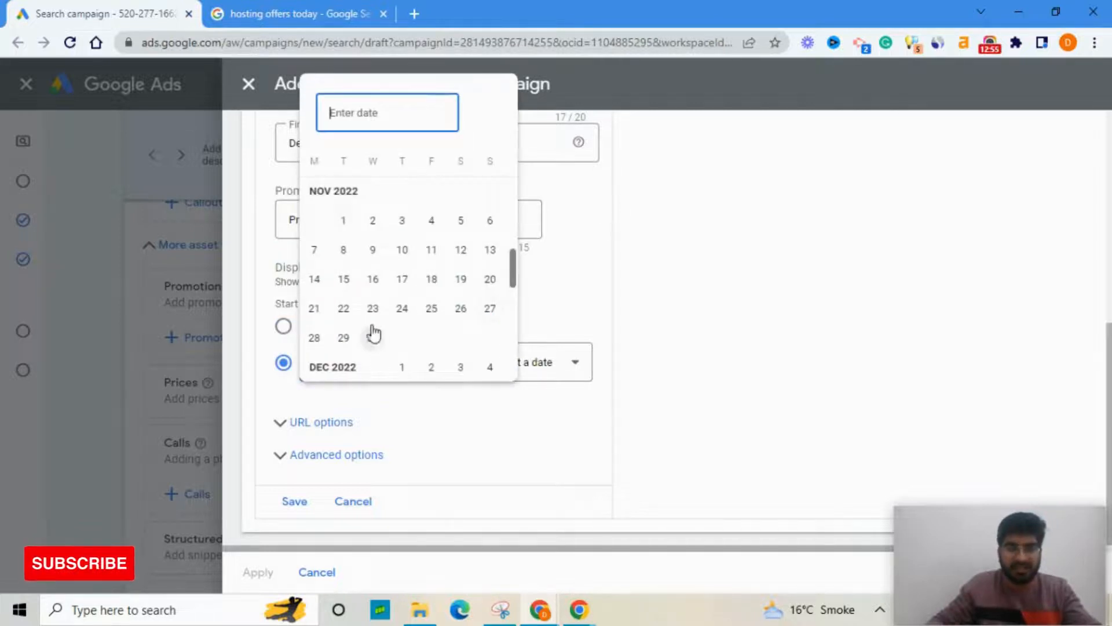
click(487, 311)
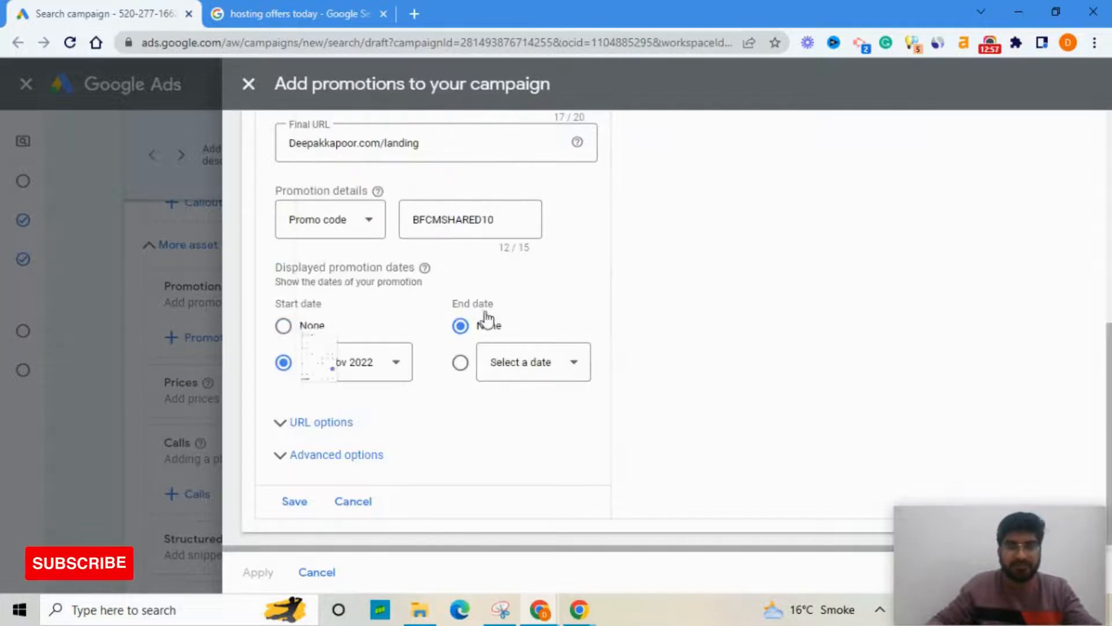
click(537, 366)
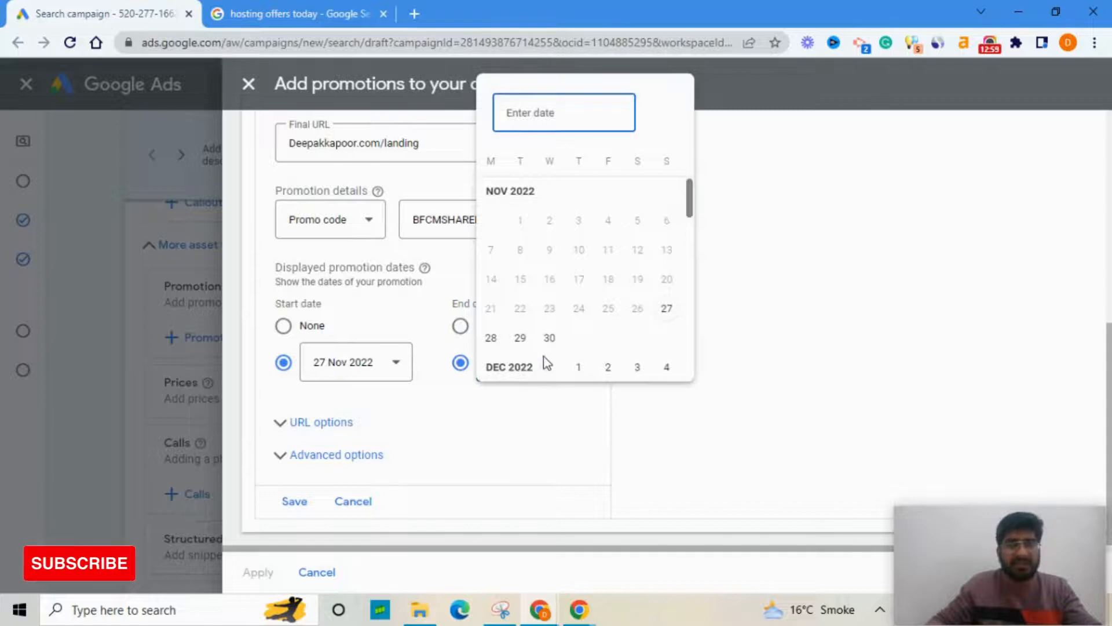
scroll(567, 322, down, 3)
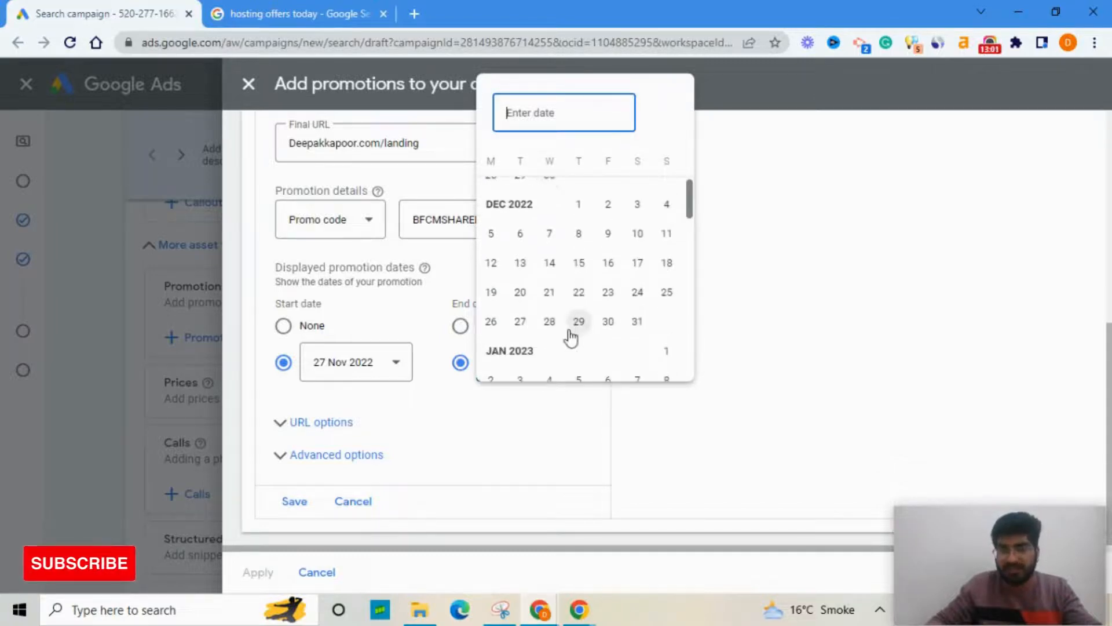
scroll(575, 333, down, 2)
scroll(576, 333, up, 1)
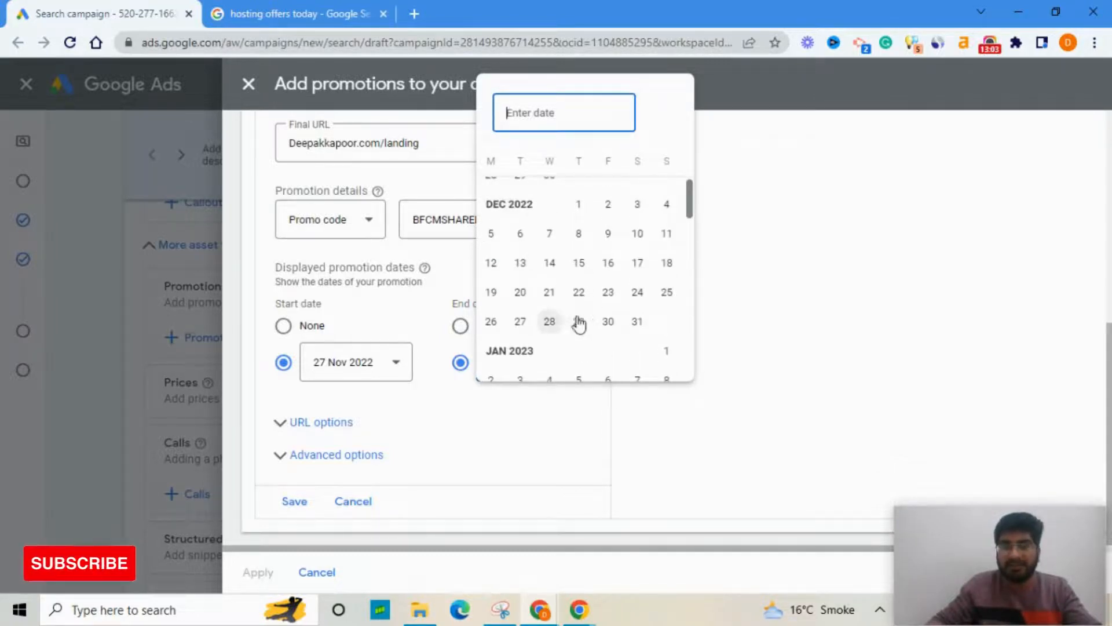
click(666, 292)
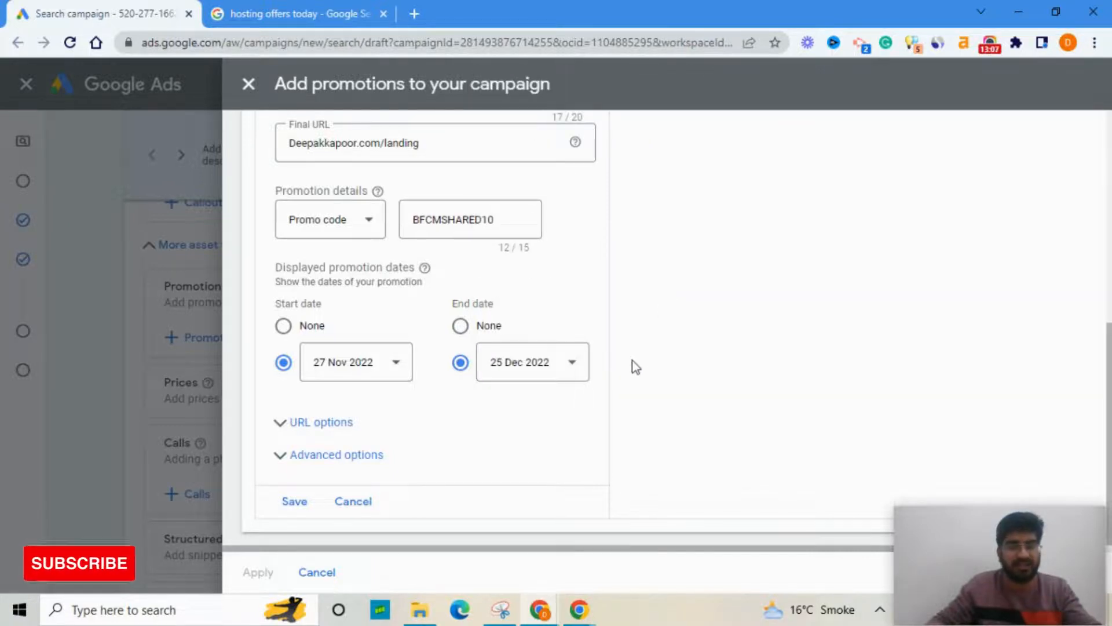
- Check the promotion's offer text, promo code and validity dates in the mobile and desktop ad previews
scroll(732, 315, up, 5)
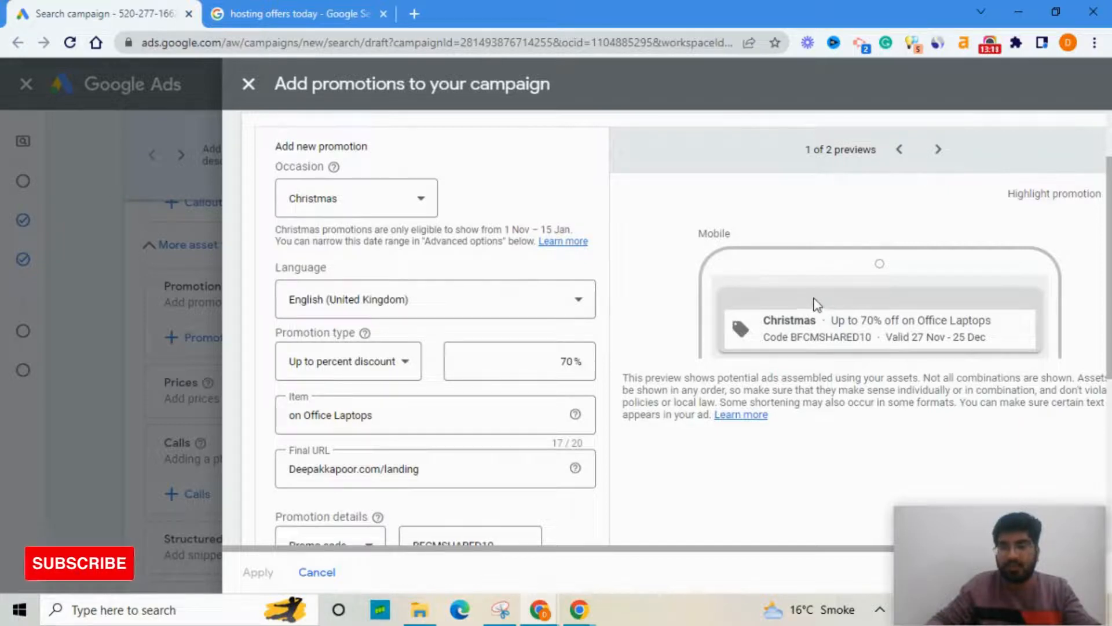
click(937, 152)
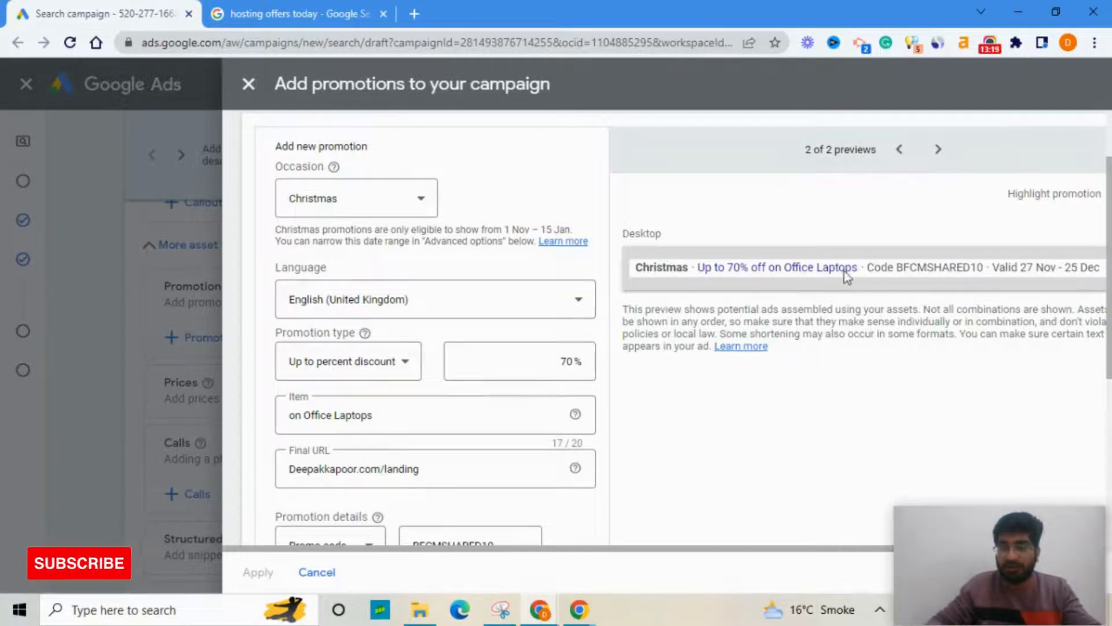
double_click(908, 267)
click(1009, 270)
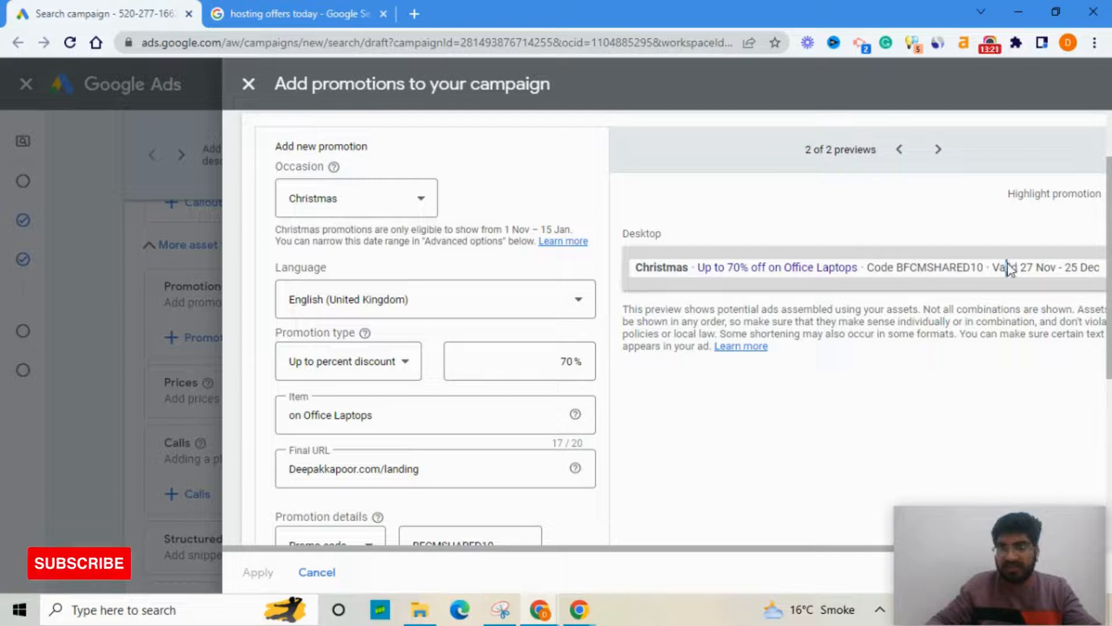
- Compare the promotion line of the Namecheap ad in the Google search results with the promotion's desktop preview
click(301, 14)
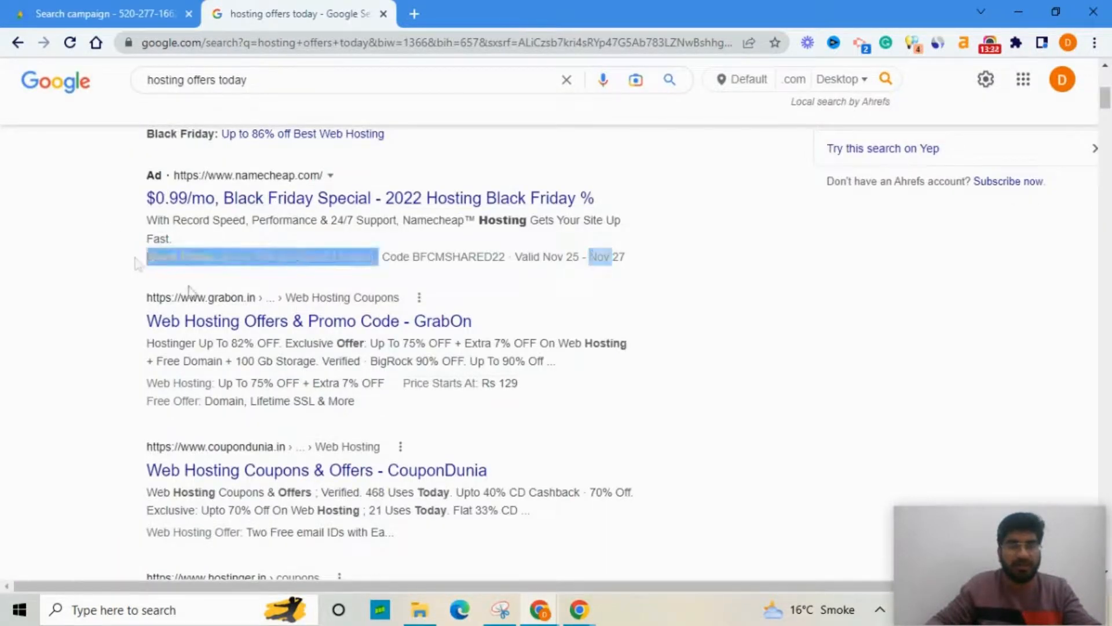
click(183, 282)
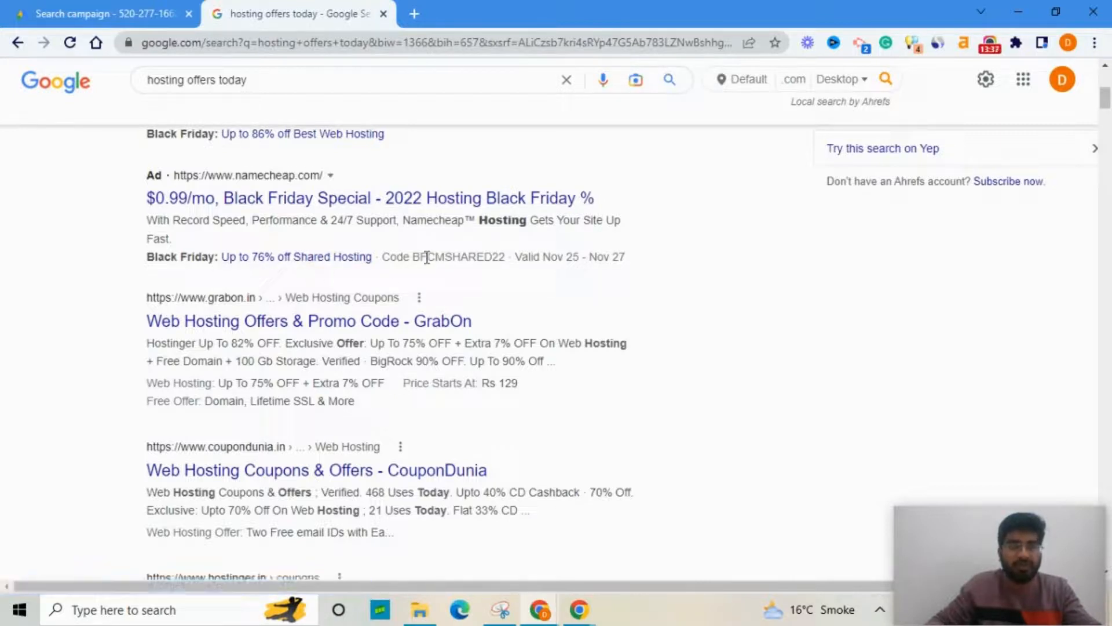
double_click(449, 257)
triple_click(549, 255)
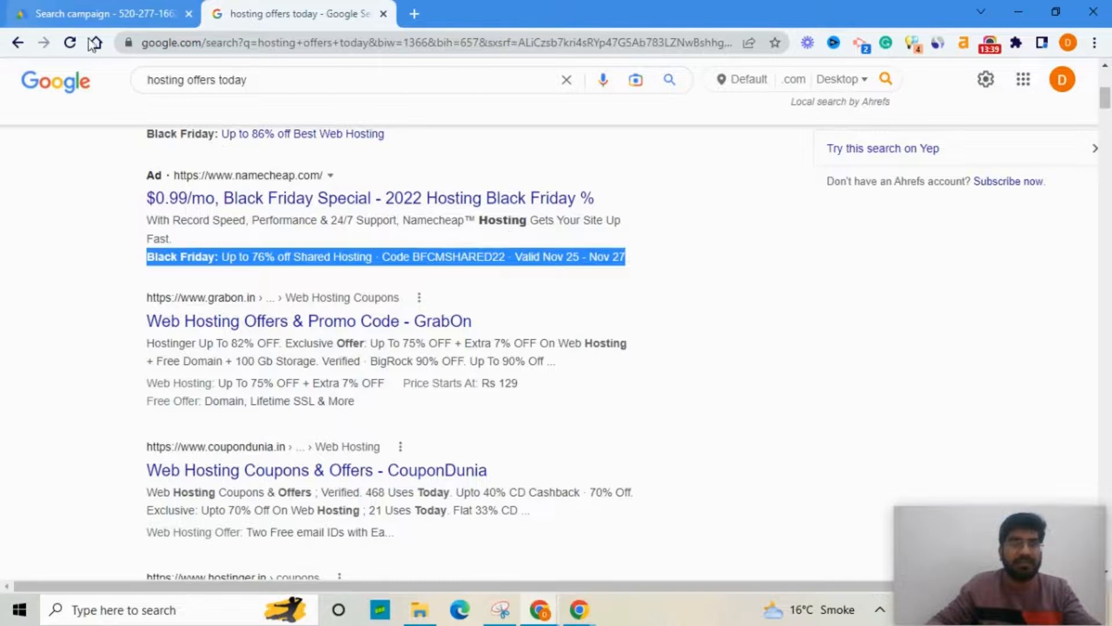
click(87, 14)
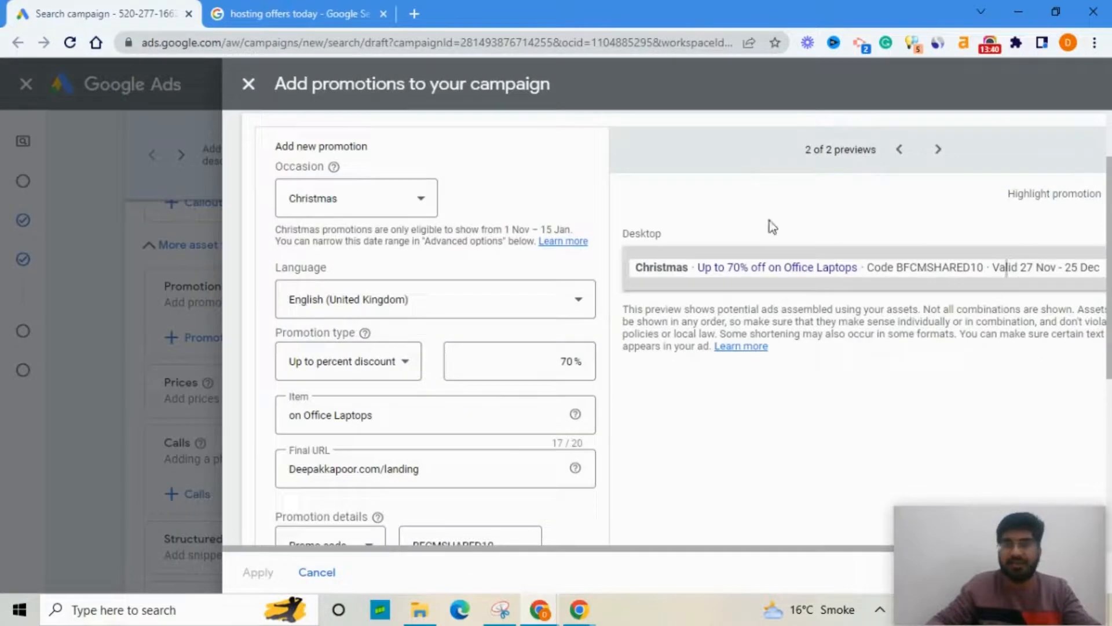
triple_click(765, 268)
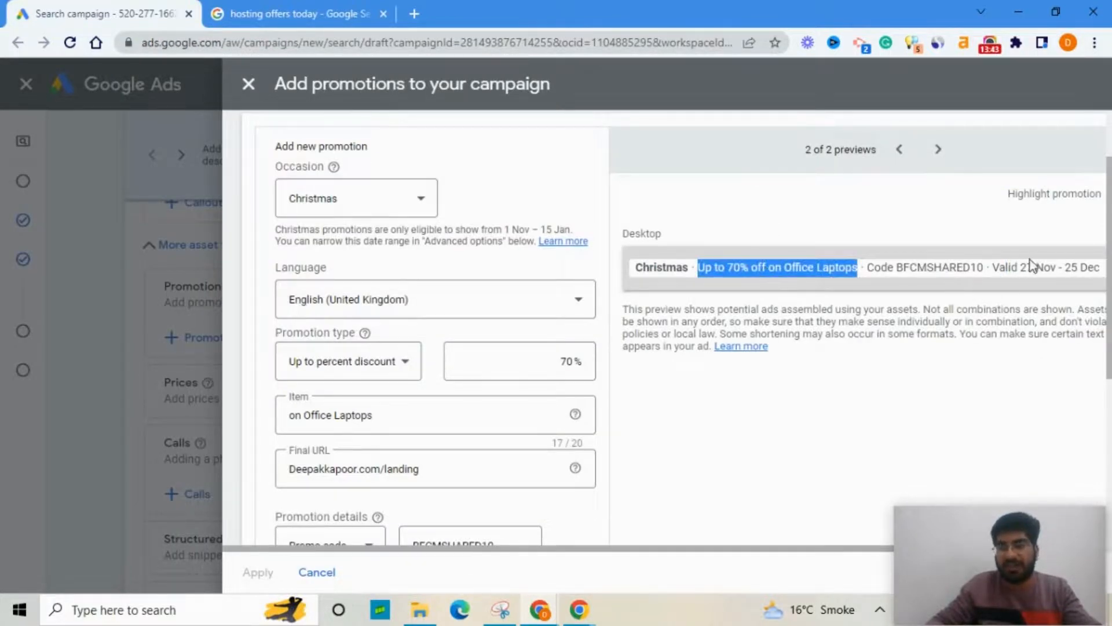
- Review the promotion's URL options and the asset scheduling settings in the advanced options
scroll(643, 374, down, 5)
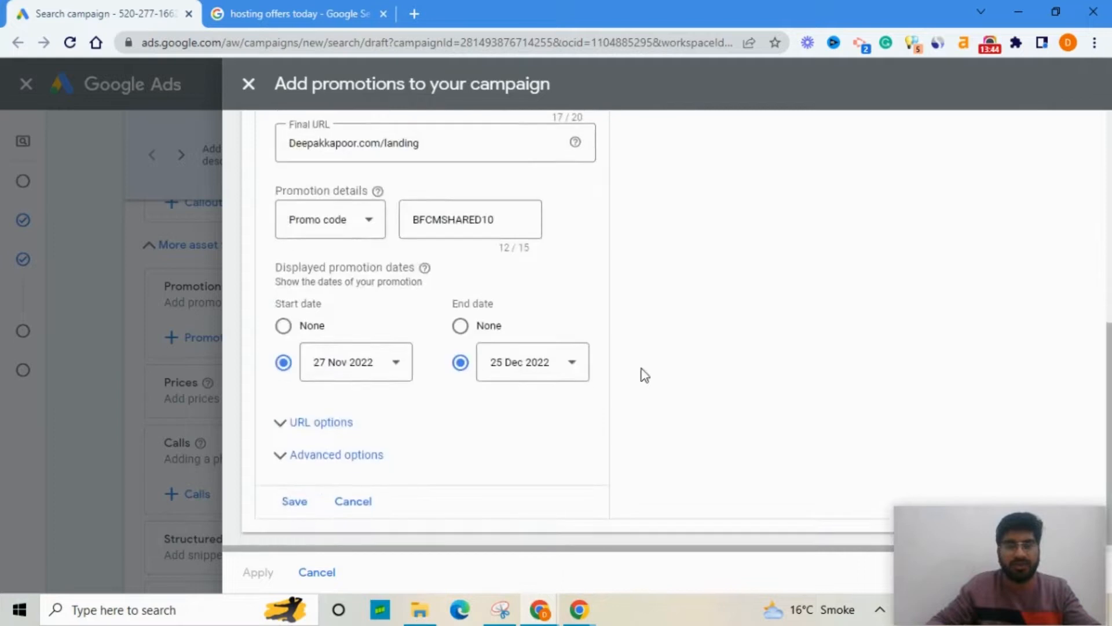
click(293, 422)
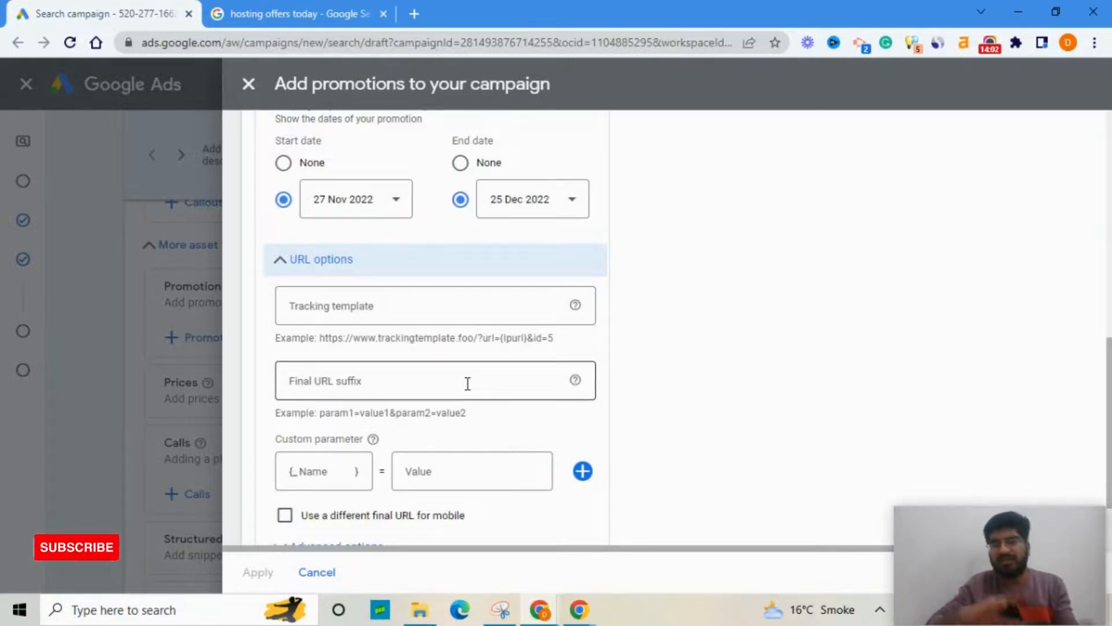
click(299, 270)
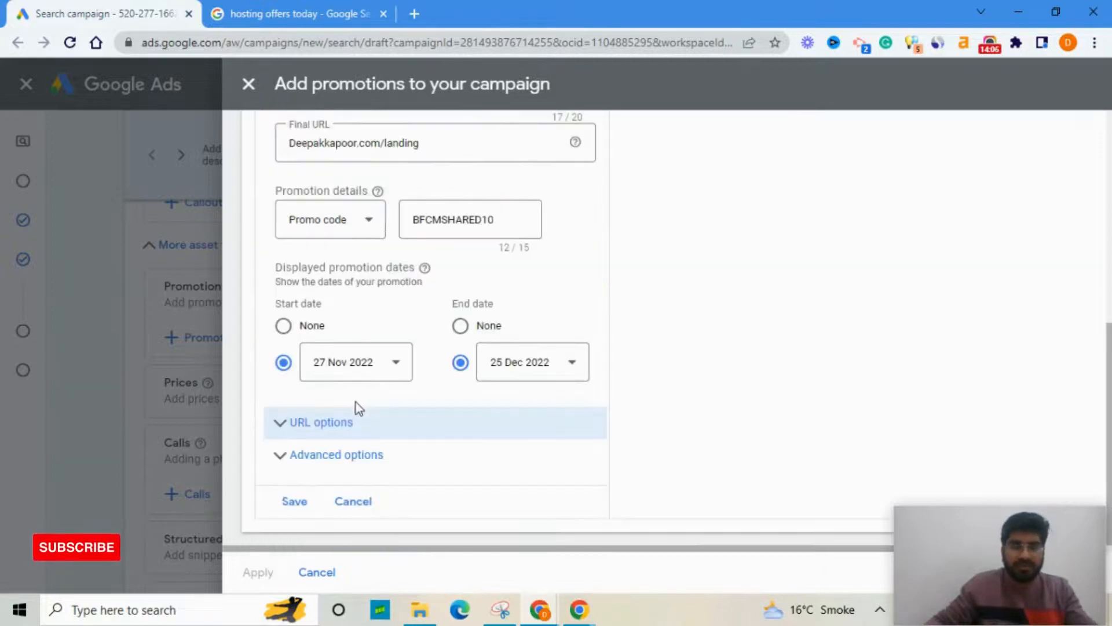
click(328, 453)
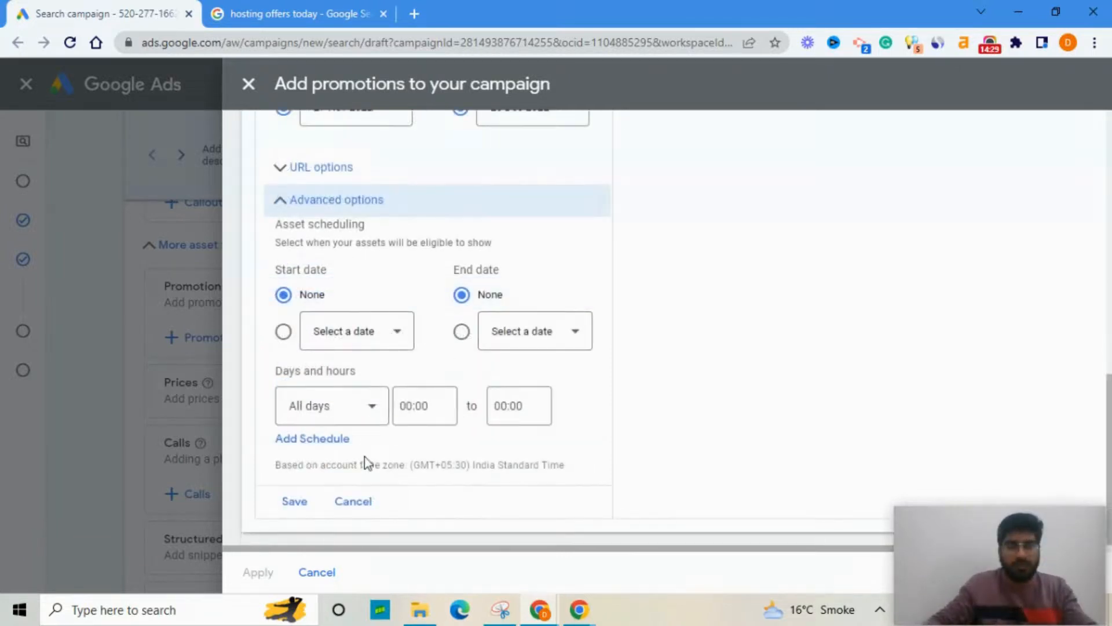
- Save the promotion and check its mobile and desktop previews in the campaign's promotion list
click(295, 502)
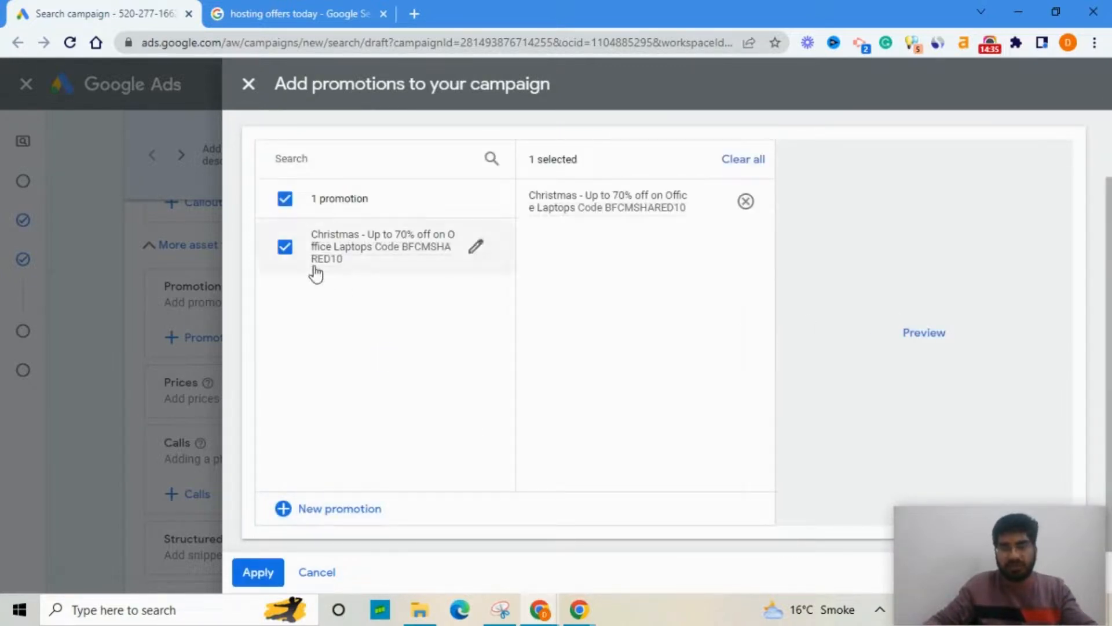
click(906, 336)
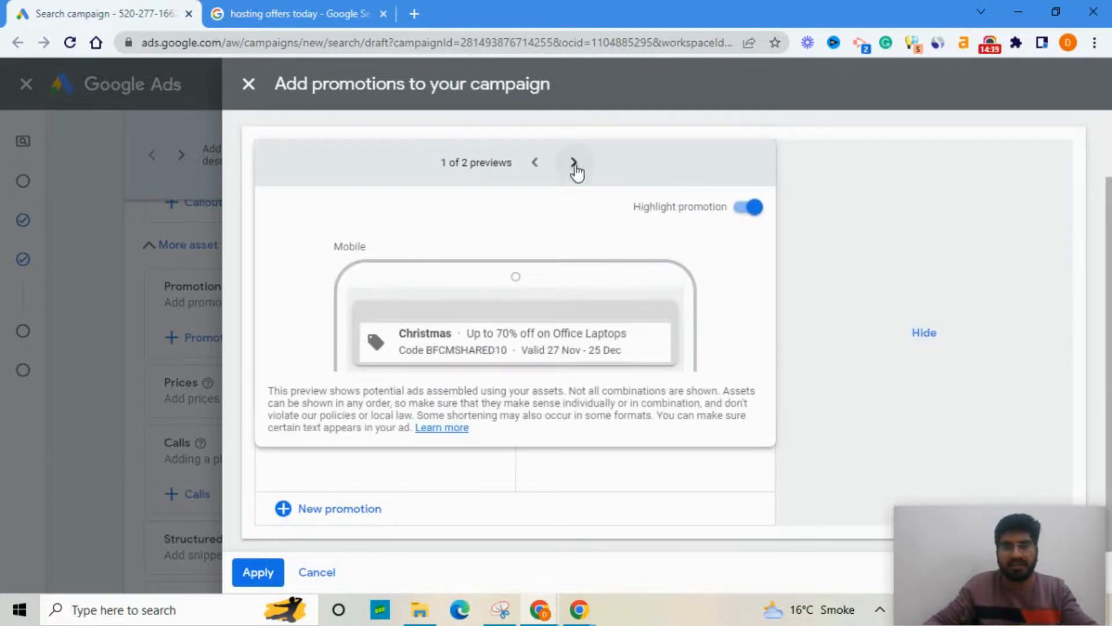
click(574, 162)
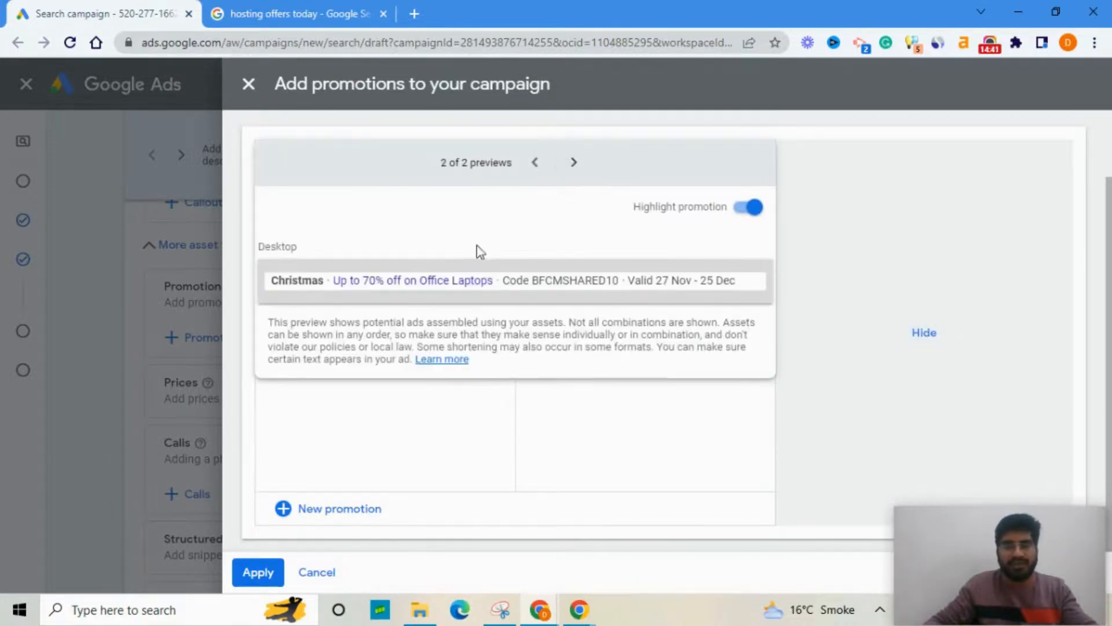